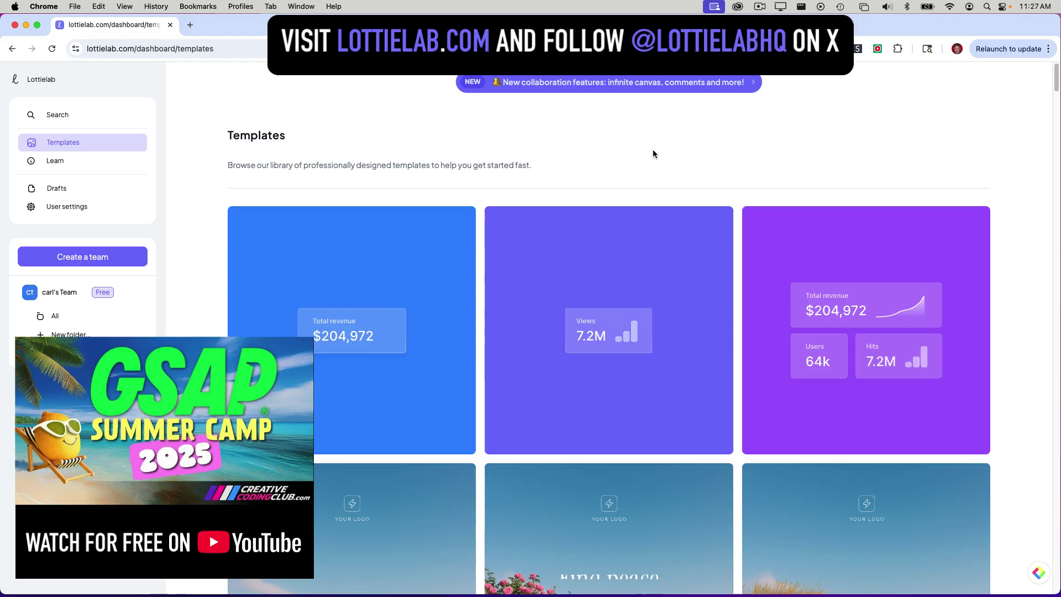
Step: Scroll the Lottielab Templates library down to the integration cards, including Outbound integrations
click(670, 152)
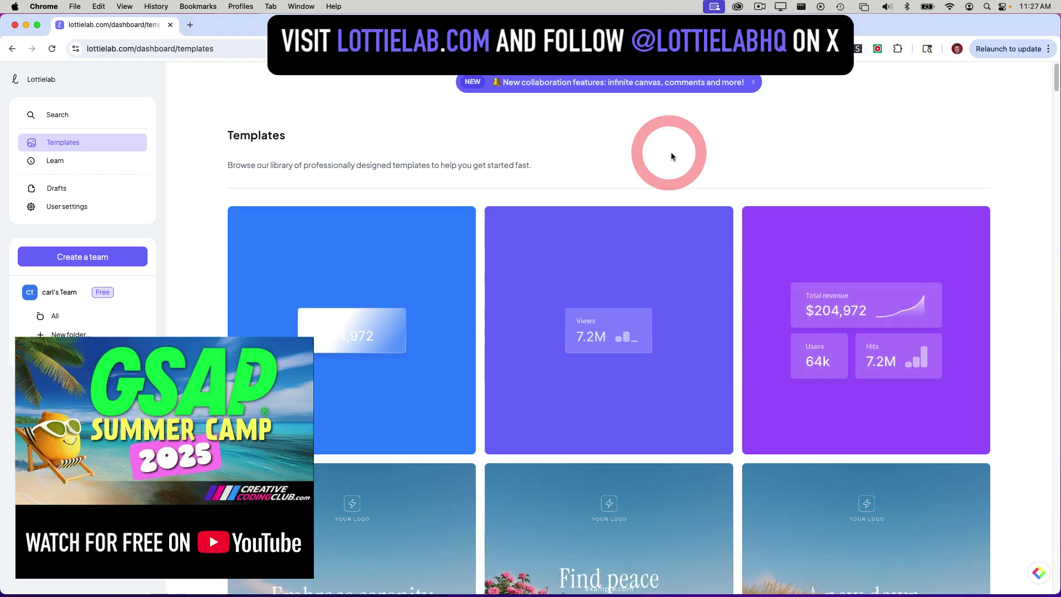
scroll(839, 157, down, 5)
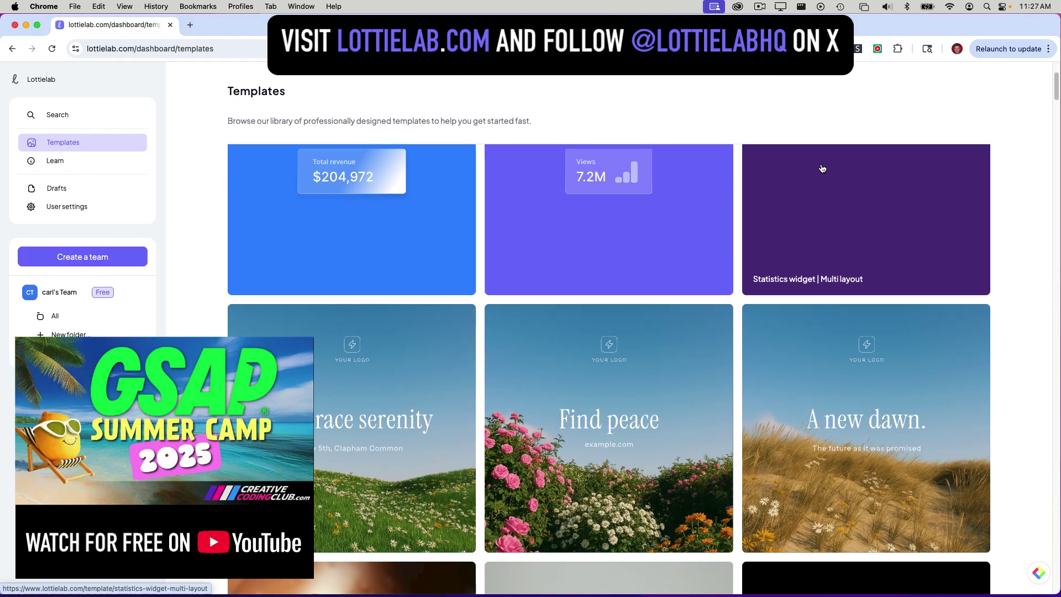
scroll(863, 266, down, 6)
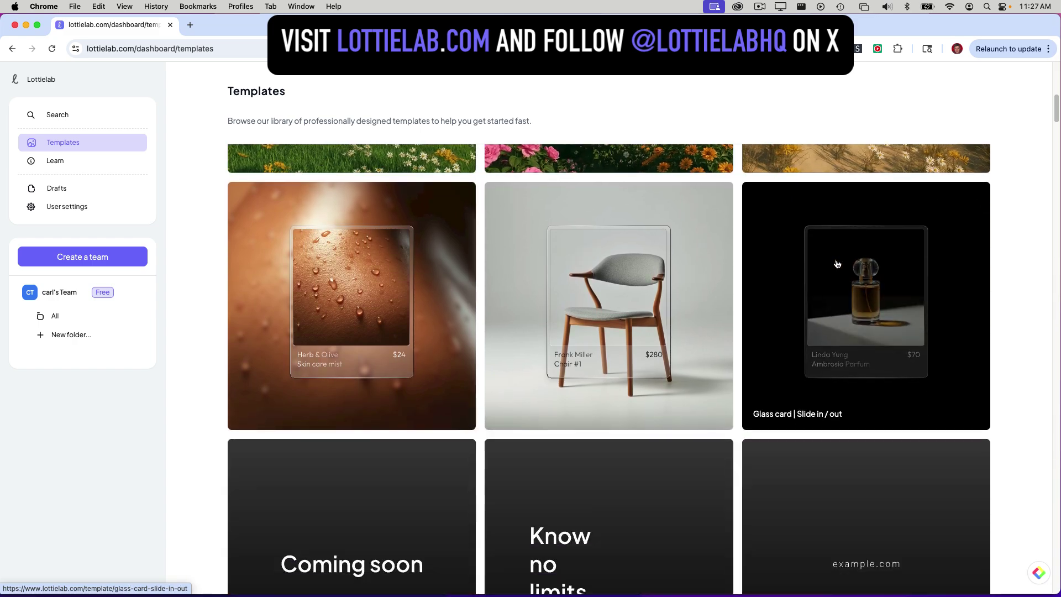
scroll(1014, 317, down, 4)
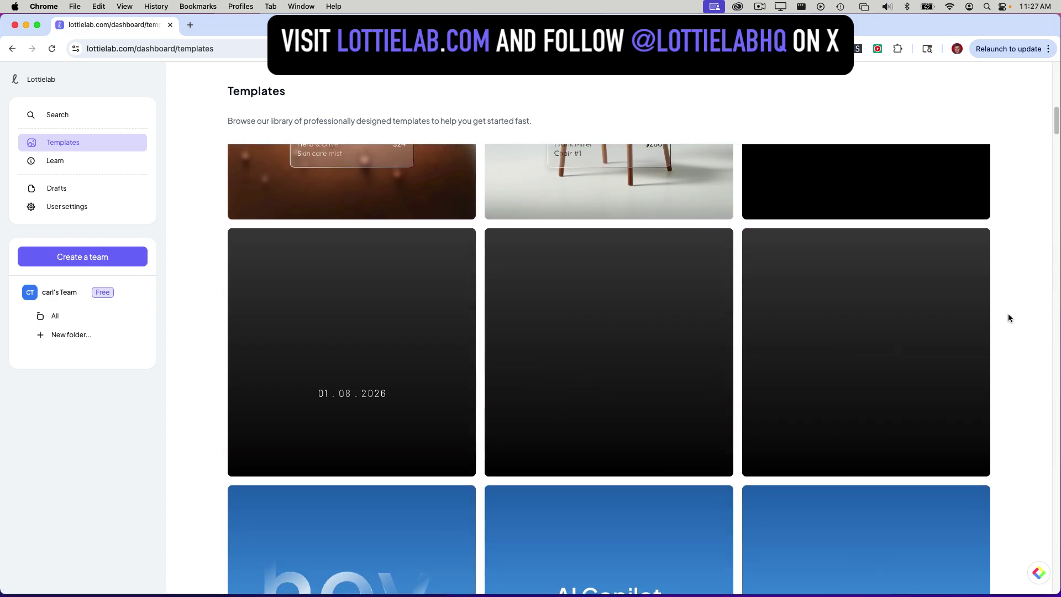
scroll(1008, 313, down, 2)
scroll(1007, 313, down, 5)
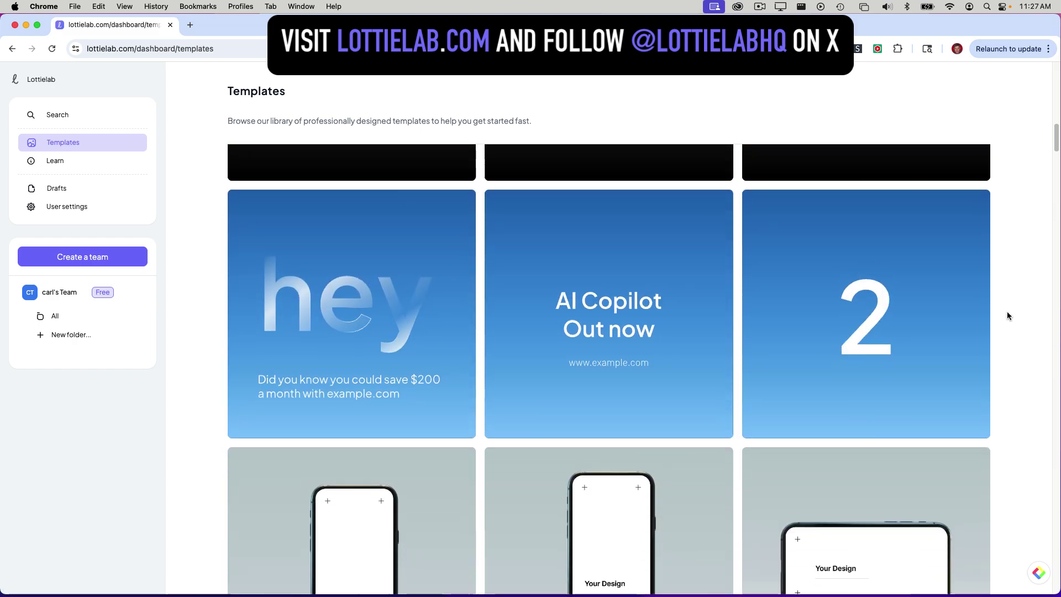
scroll(1007, 310, down, 6)
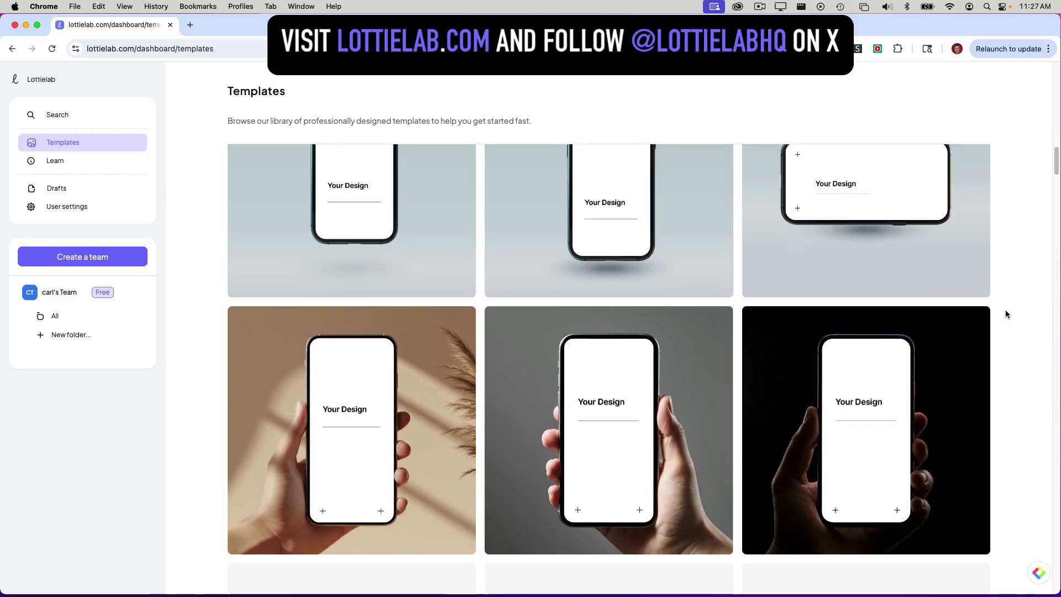
scroll(1002, 308, down, 6)
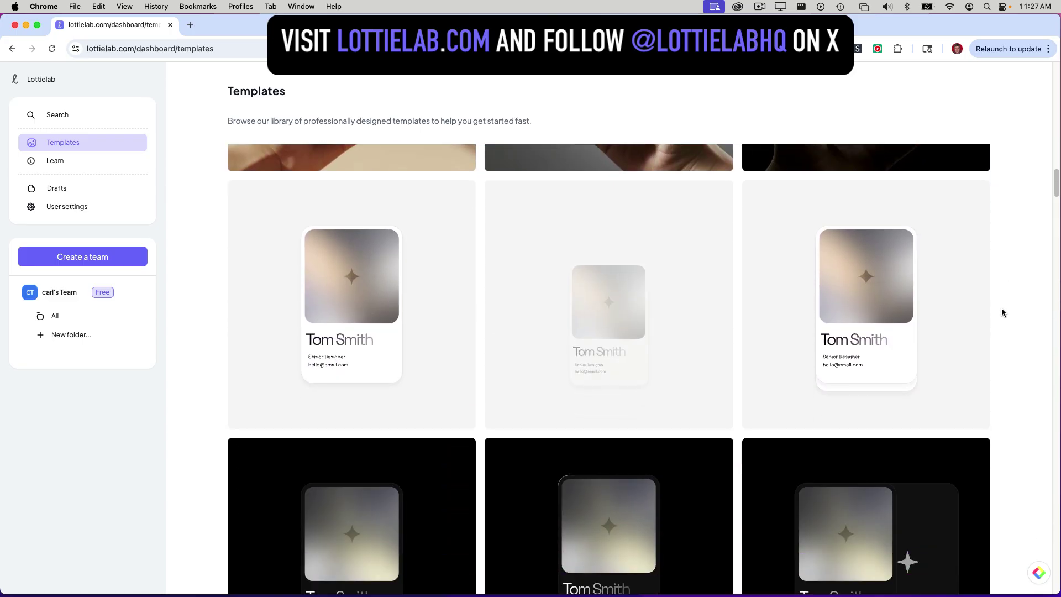
scroll(1000, 309, down, 7)
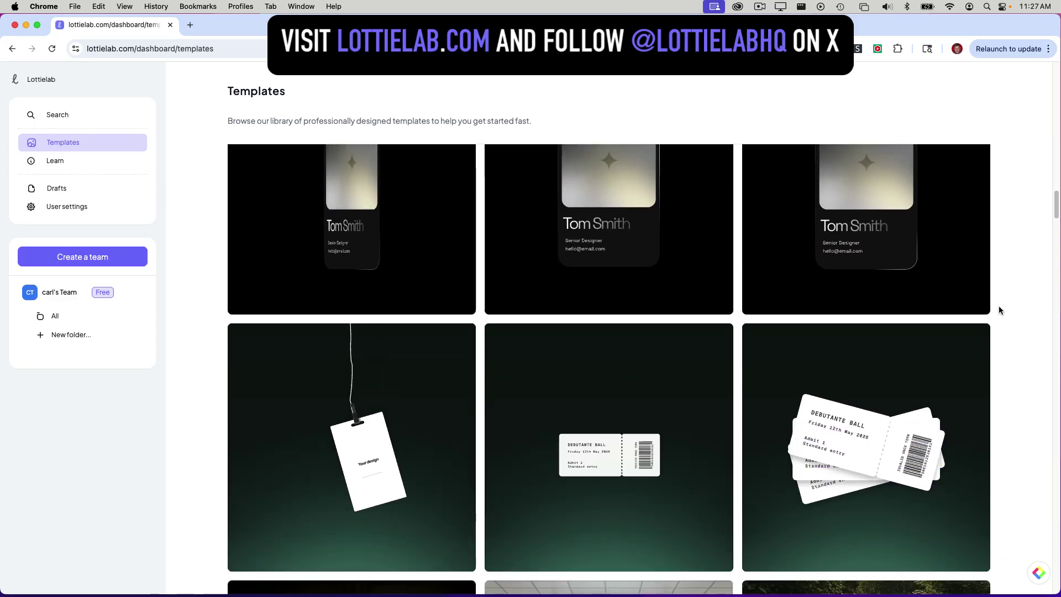
scroll(998, 306, down, 9)
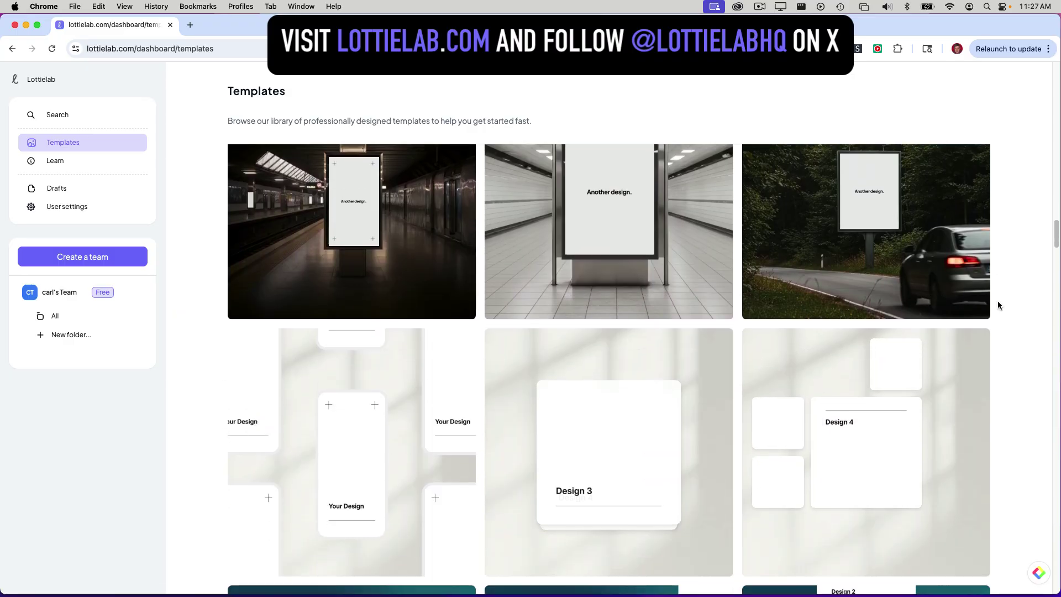
scroll(998, 305, down, 15)
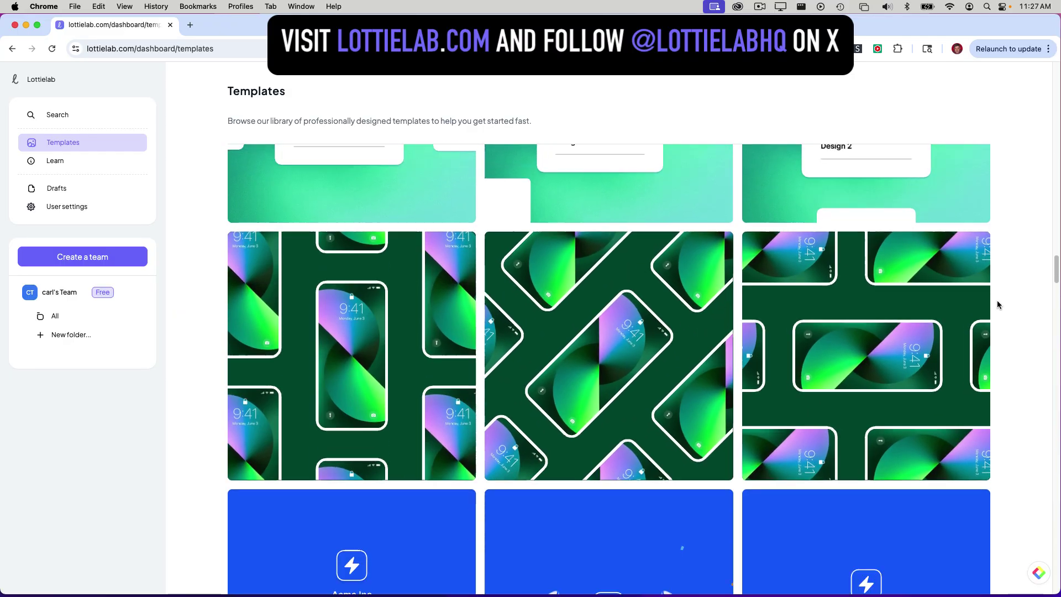
scroll(997, 304, down, 6)
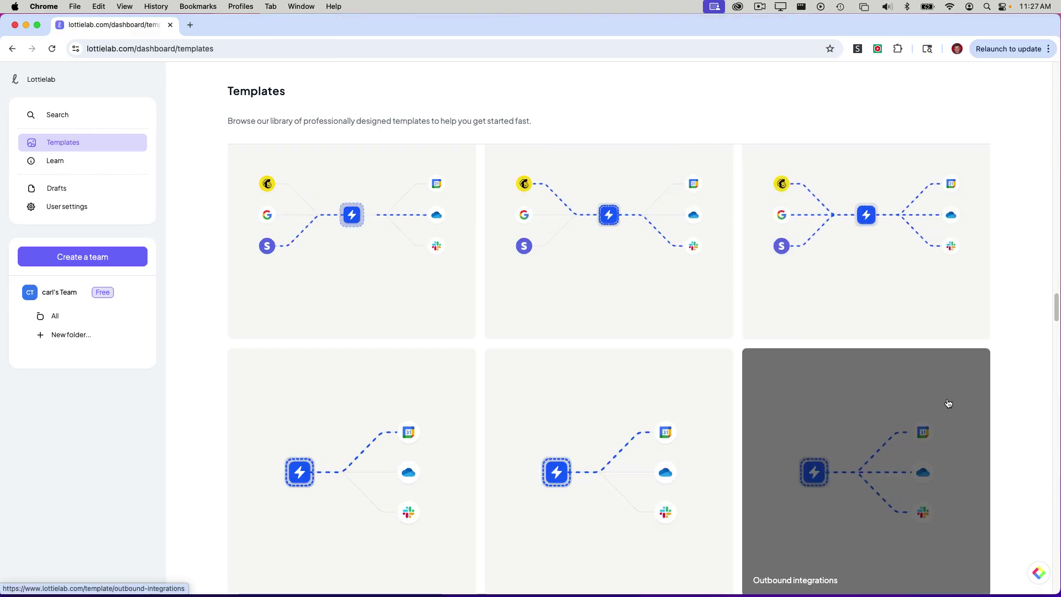
Step: Open the Outbound integrations template, pause its playback and rewind it to near the start
click(948, 402)
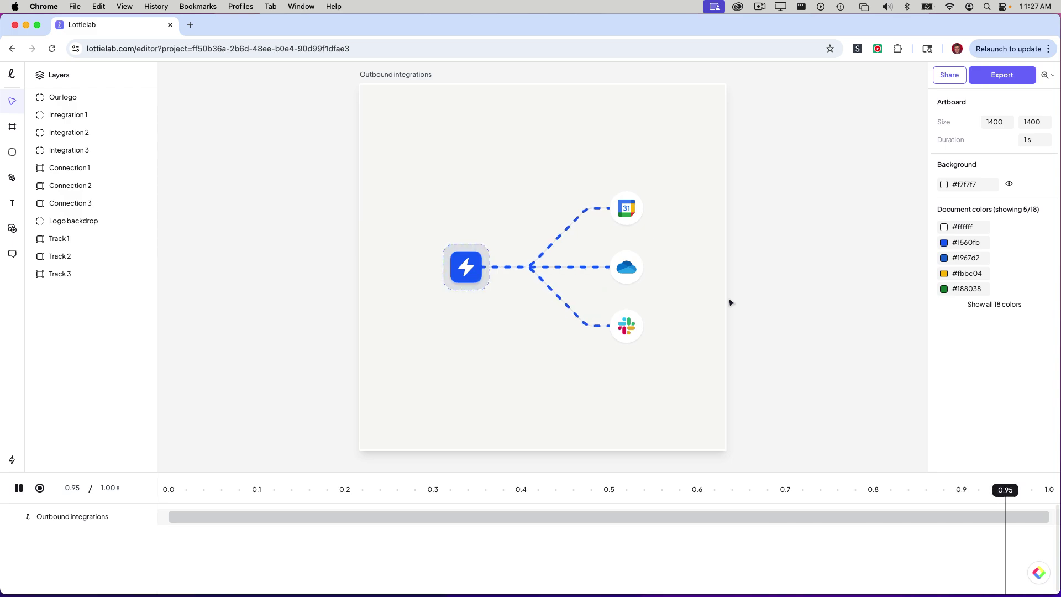
click(17, 489)
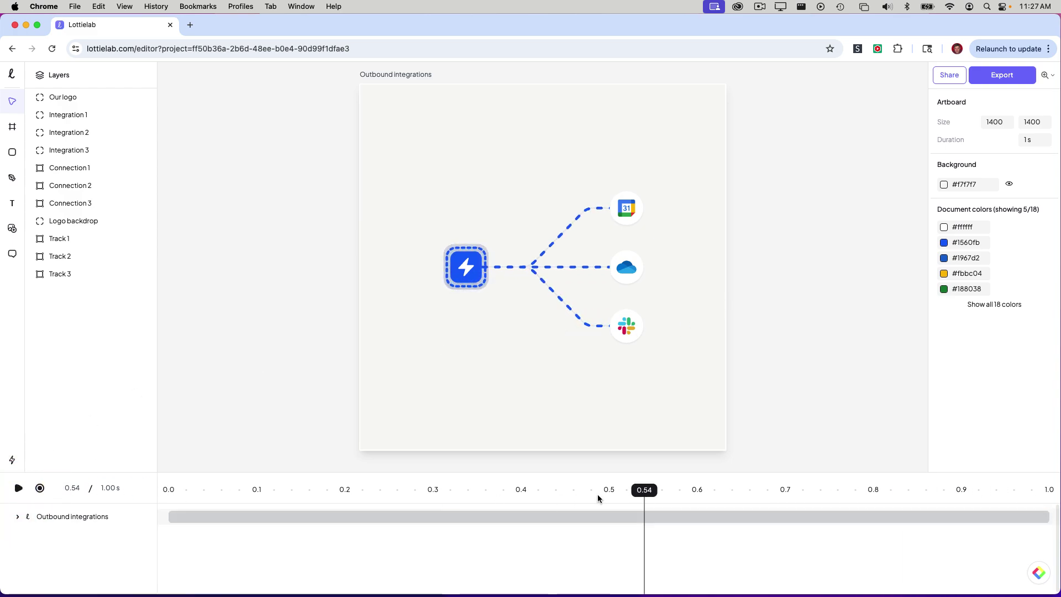
drag(647, 494, 168, 456)
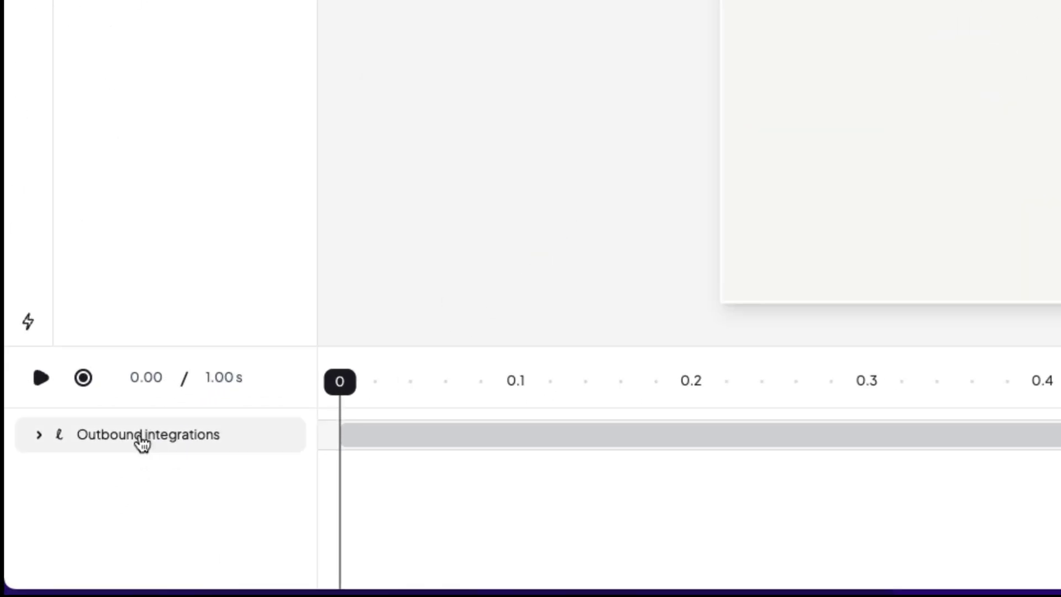
Step: Expand the Outbound integrations group, select Connection 1 and pan to the connector branches
click(40, 439)
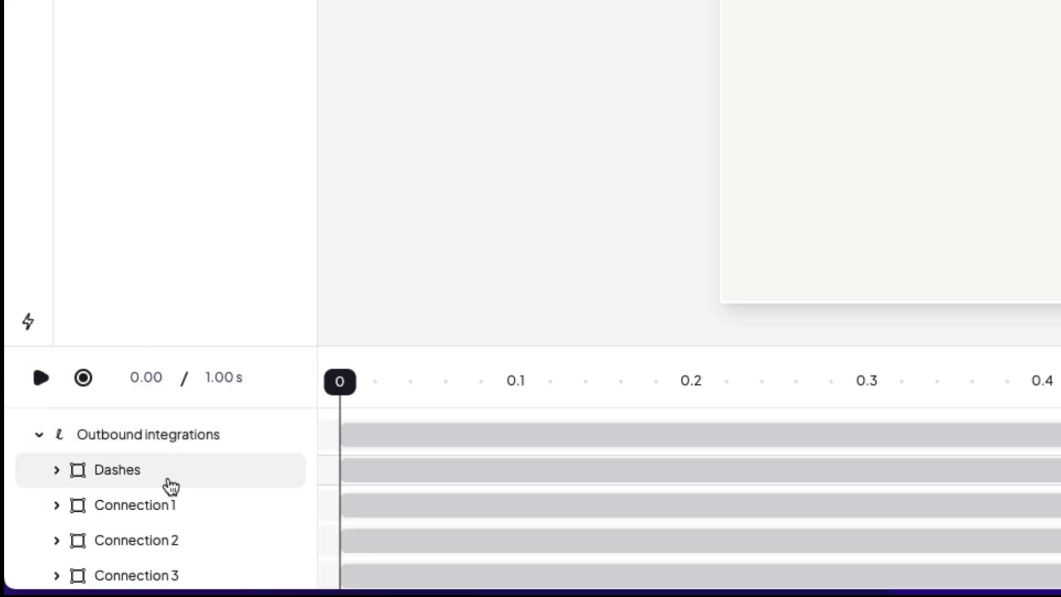
scroll(188, 480, down, 1)
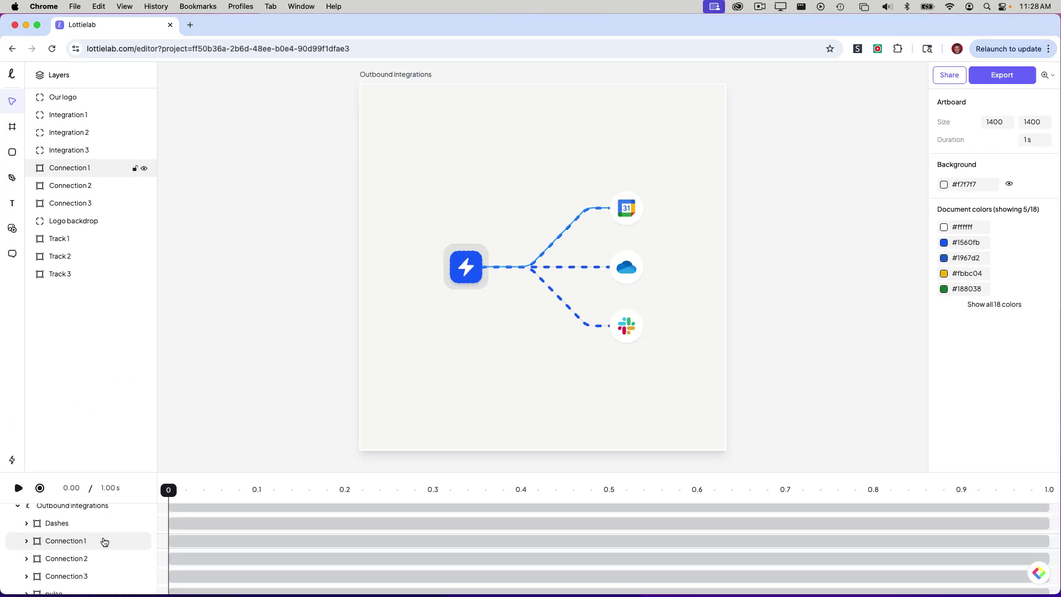
click(107, 541)
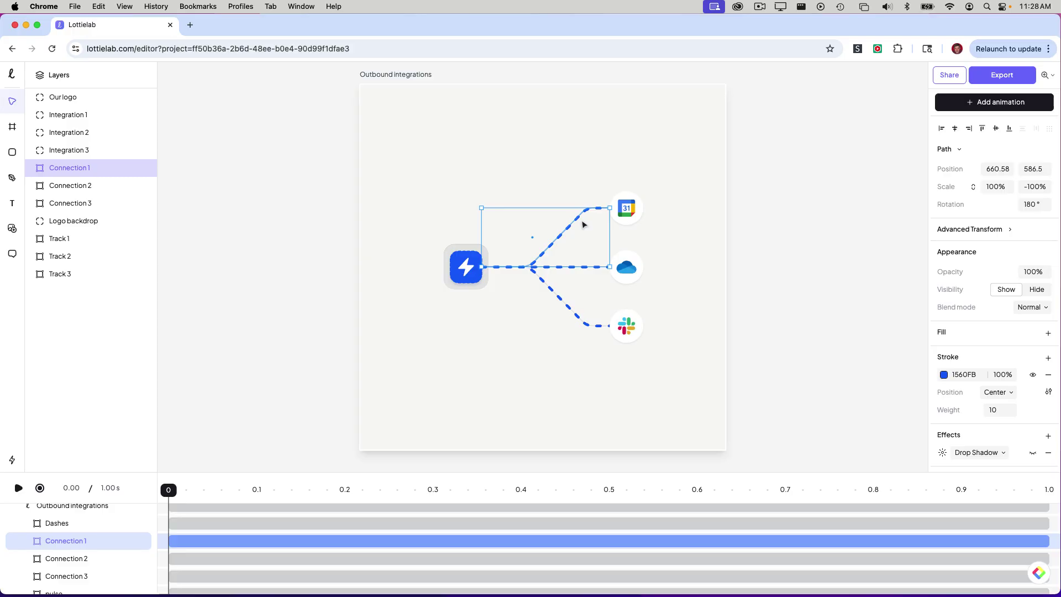
scroll(583, 224, up, 10)
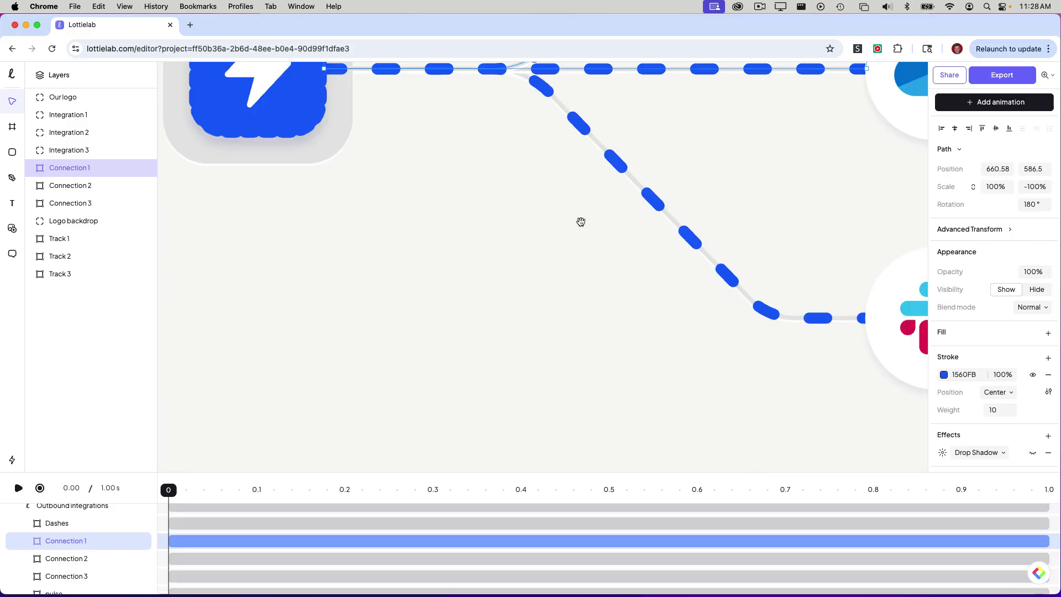
drag(580, 222, 495, 497)
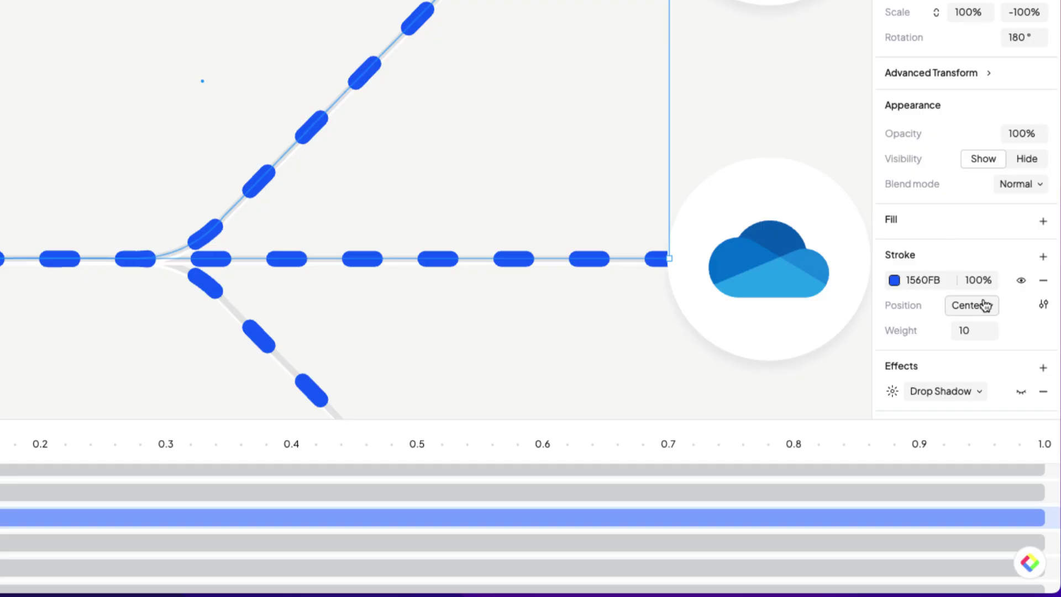
Step: Set Connection 1's stroke dash length 16, gap 32 and offset 96 at frame 0
click(1044, 306)
scroll(1043, 301, down, 2)
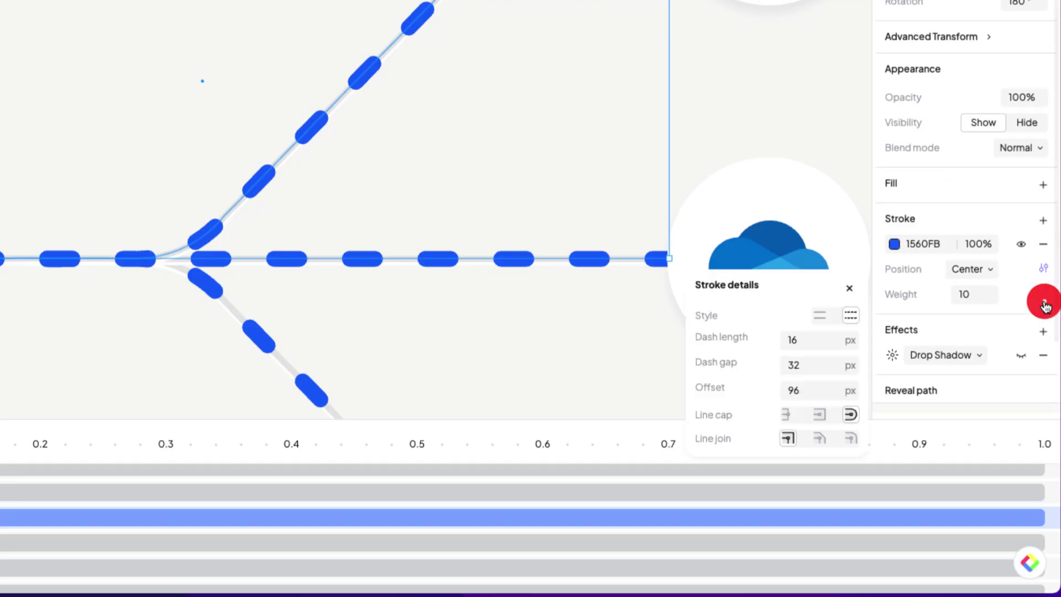
click(812, 343)
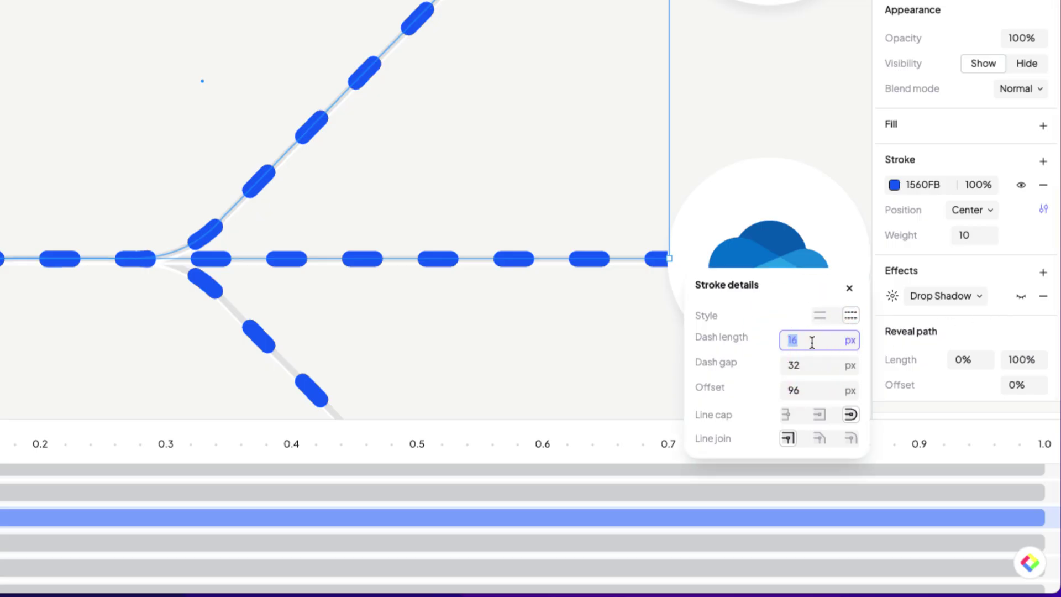
click(814, 369)
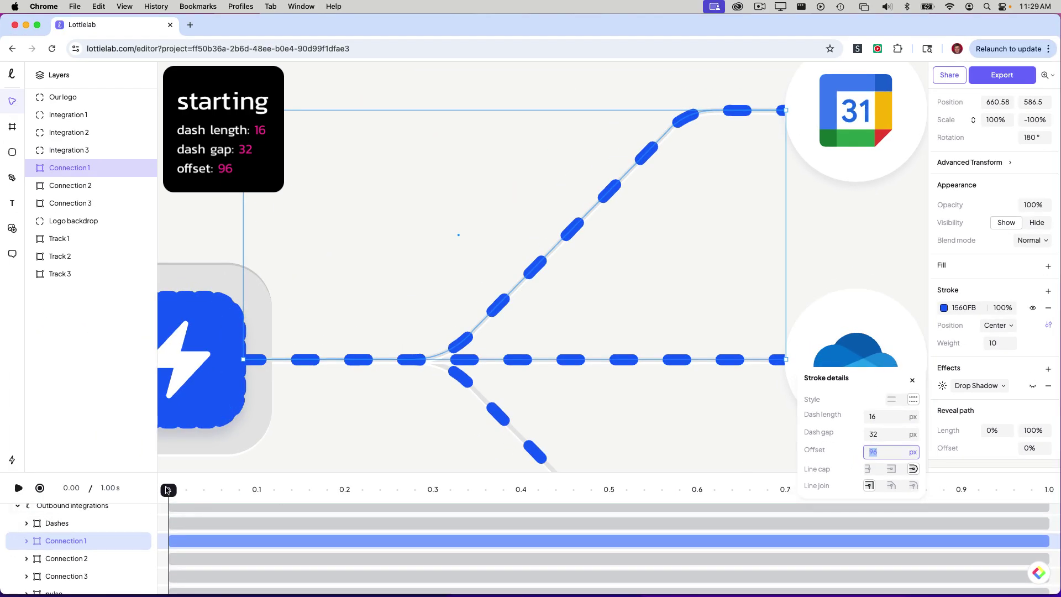
Step: Move the playhead to 1.00 s and check Connection 1's dash gap 32 and offset 0
mouse_move(169, 492)
mouse_down()
mouse_move(784, 511)
mouse_move(1050, 501)
mouse_up()
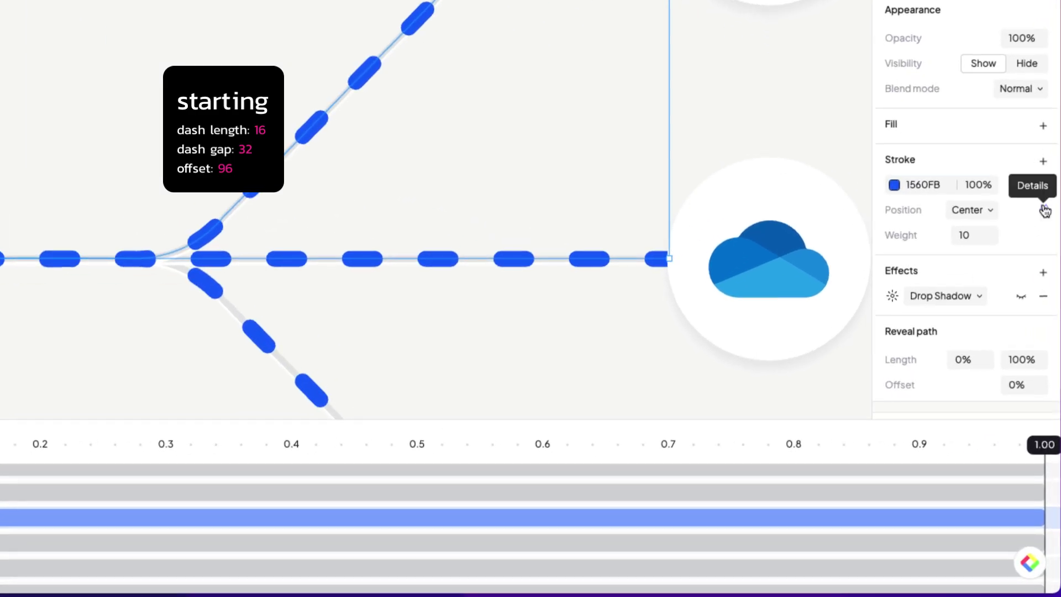
click(1043, 210)
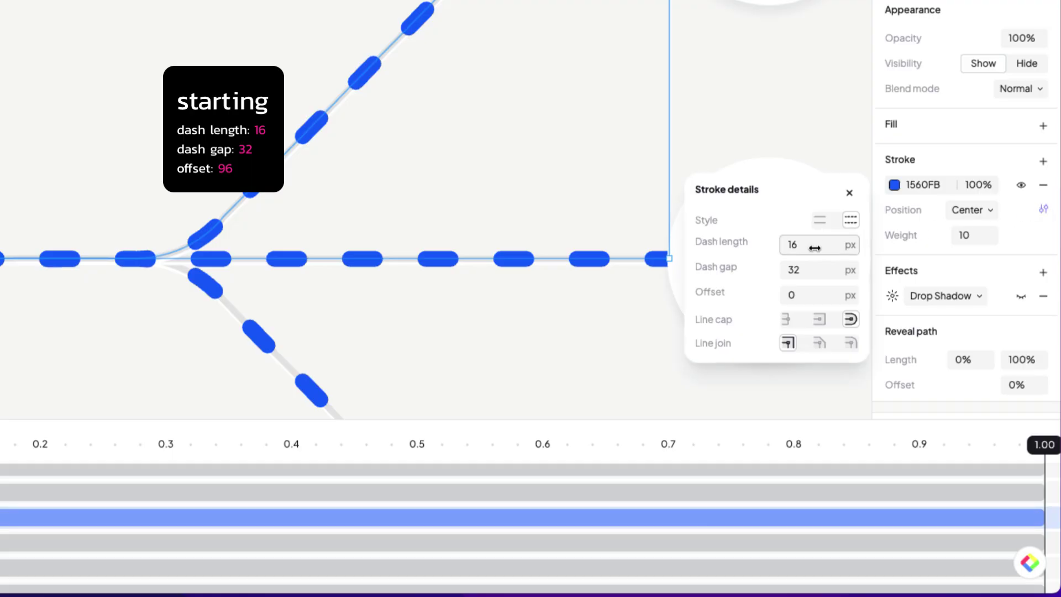
click(813, 270)
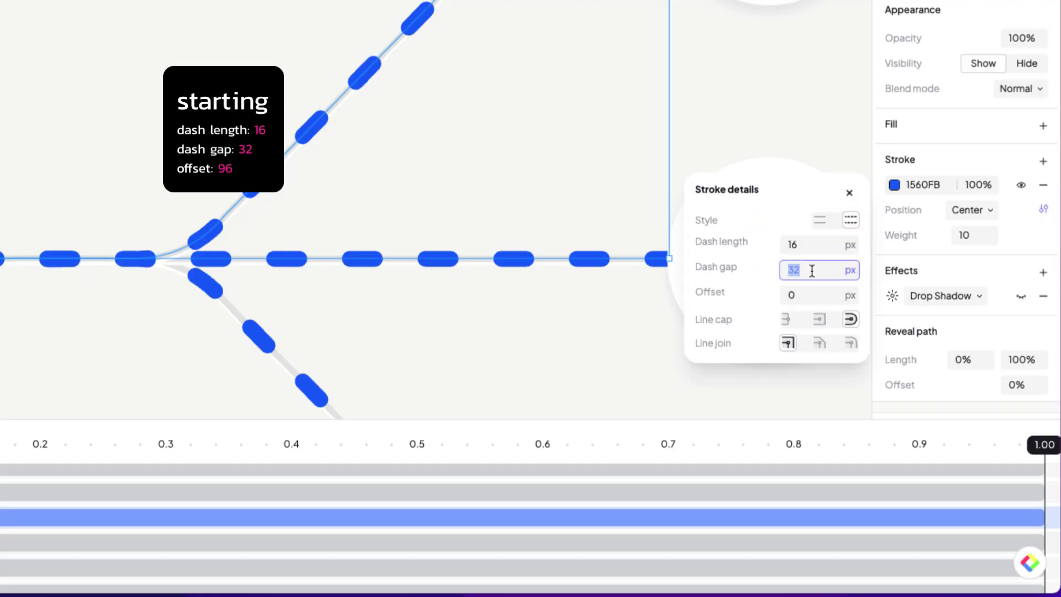
click(820, 295)
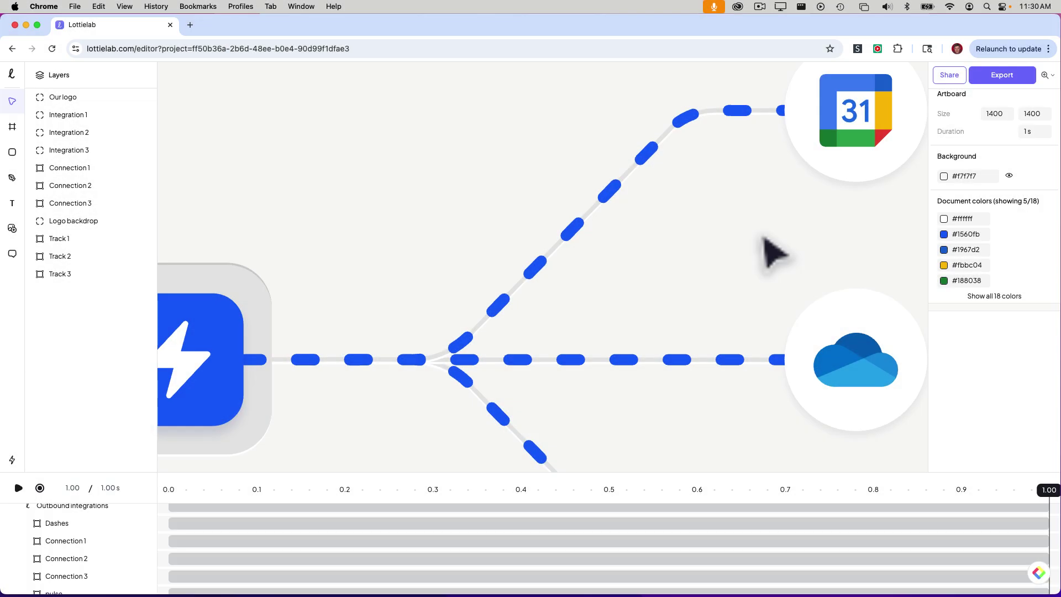
Step: Move Connection 1 above its grey track and inspect its three bend anchor points
click(533, 288)
drag(525, 277, 580, 307)
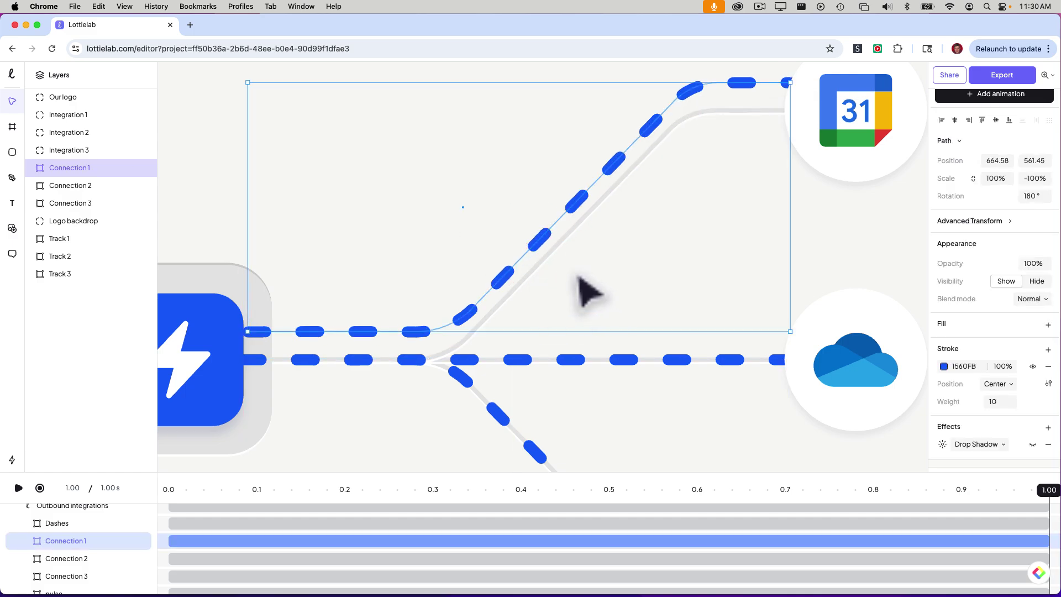
double_click(544, 238)
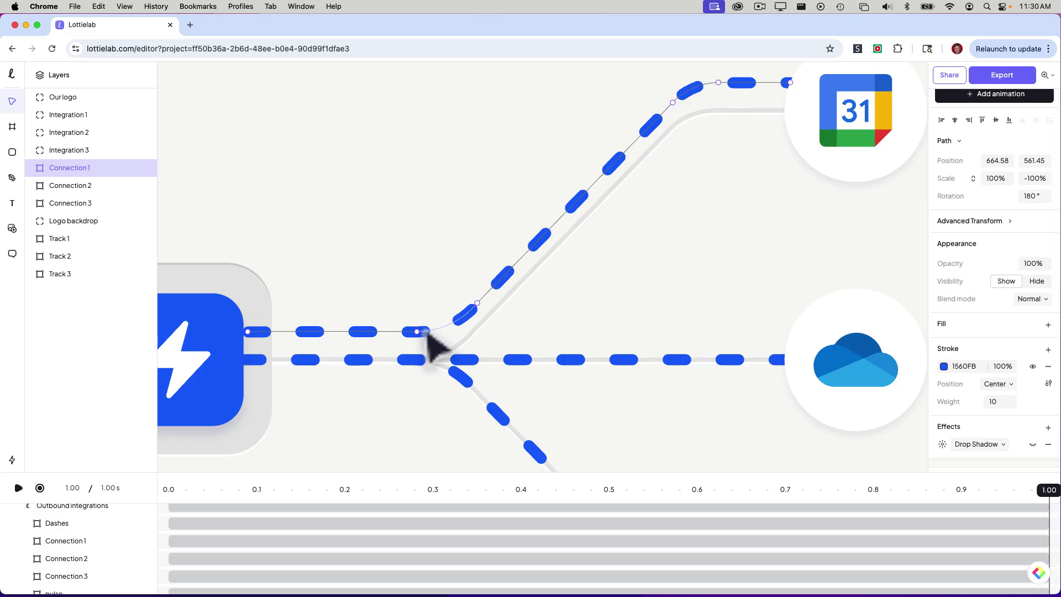
click(477, 304)
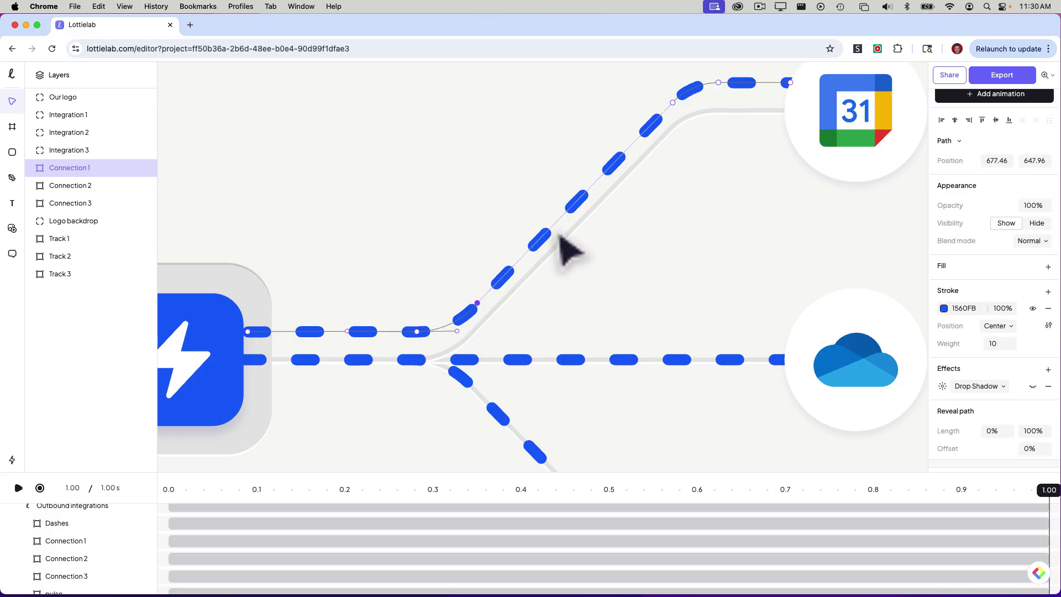
click(672, 103)
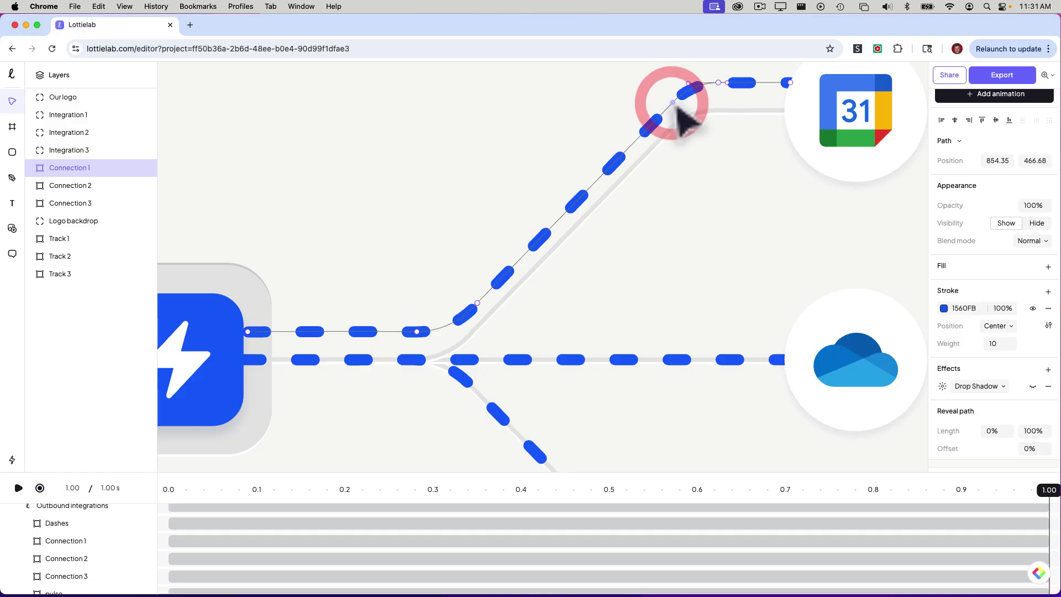
click(719, 82)
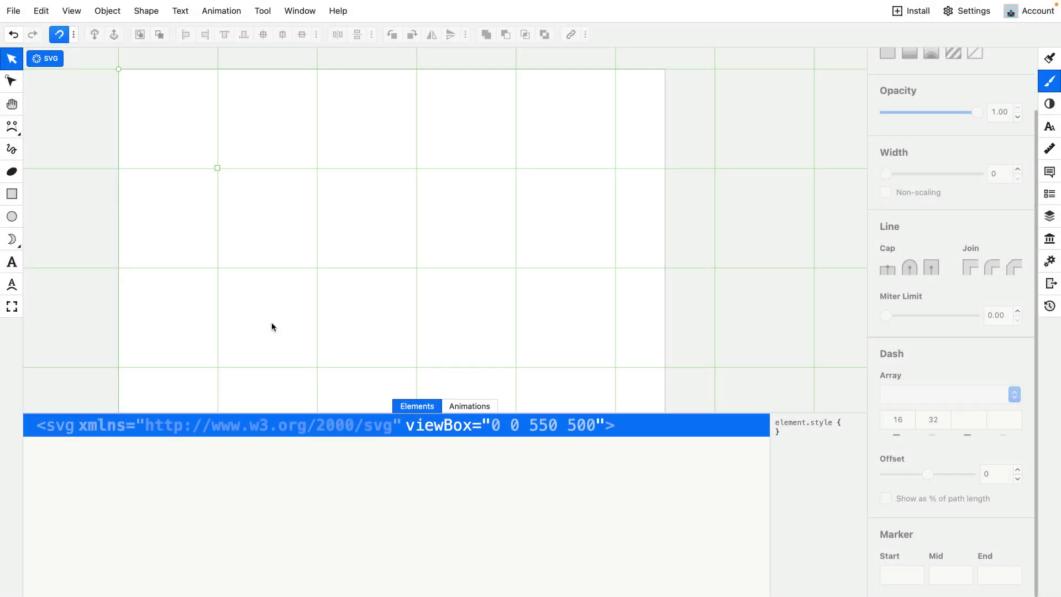
Step: Choose the Spline tool and confirm its Cubic Bézier drawing type
click(9, 126)
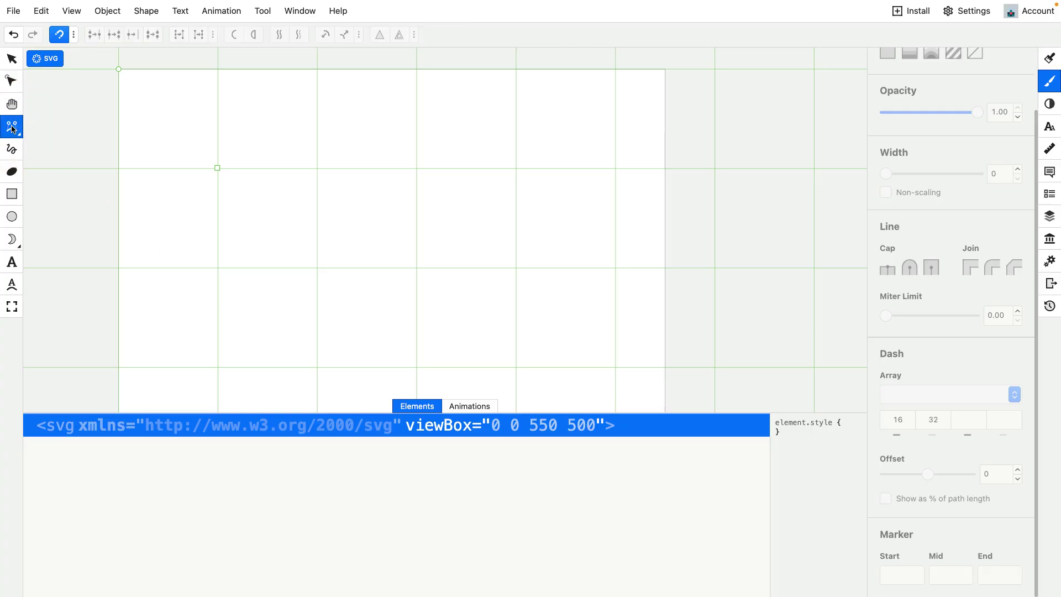
click(11, 128)
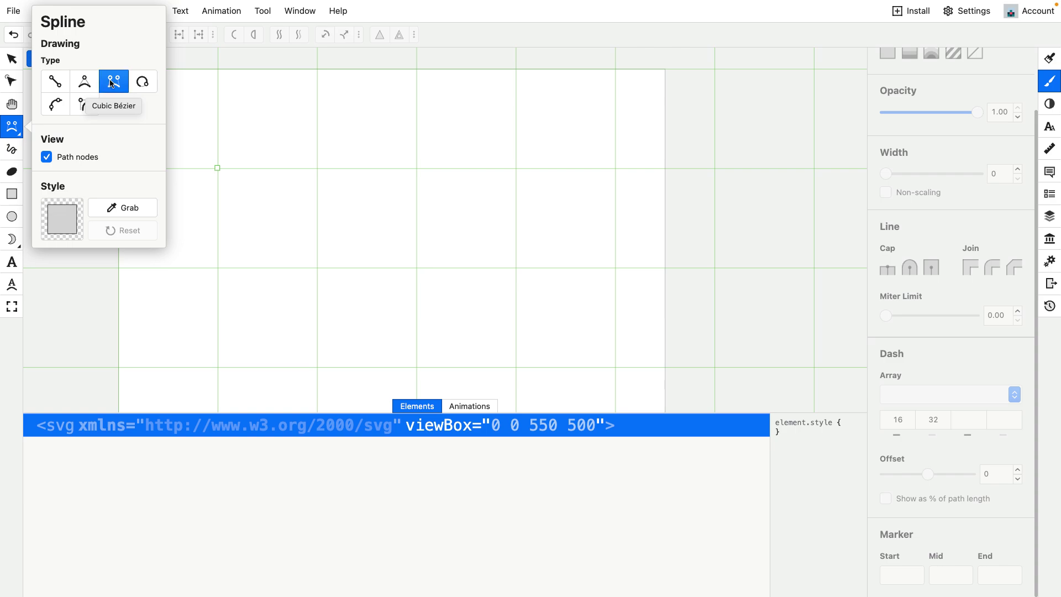
click(14, 131)
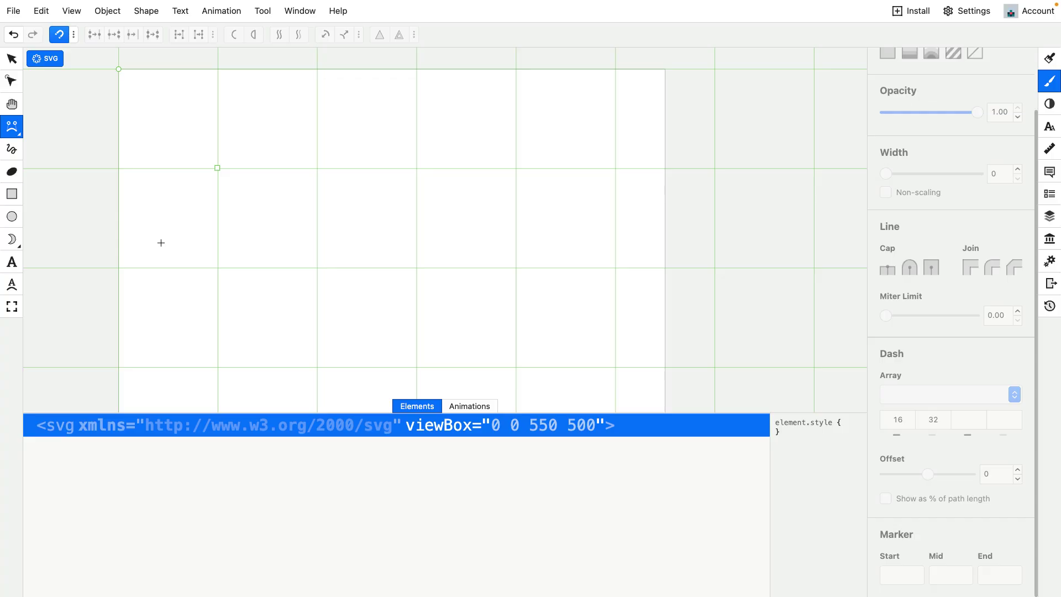
Step: Draw a path flat from the left, curving up a slope and levelling off at top right
click(141, 248)
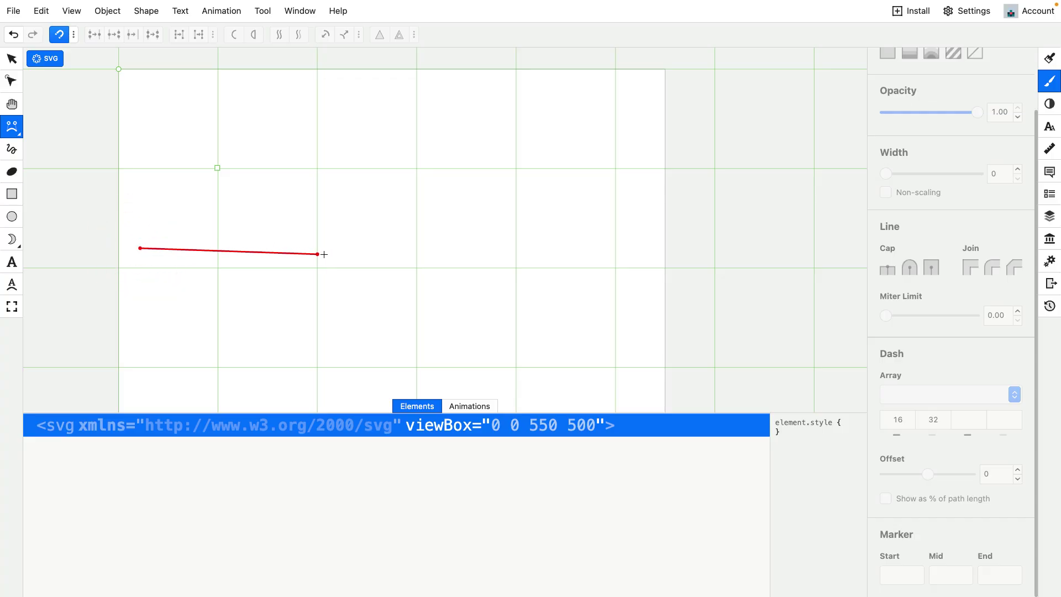
click(406, 247)
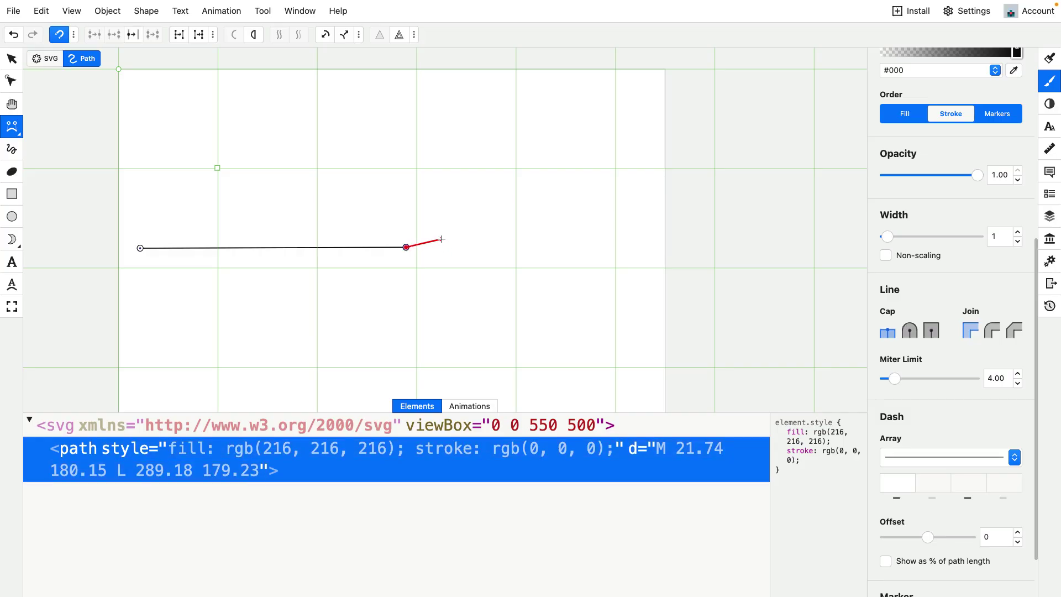
drag(442, 236, 453, 222)
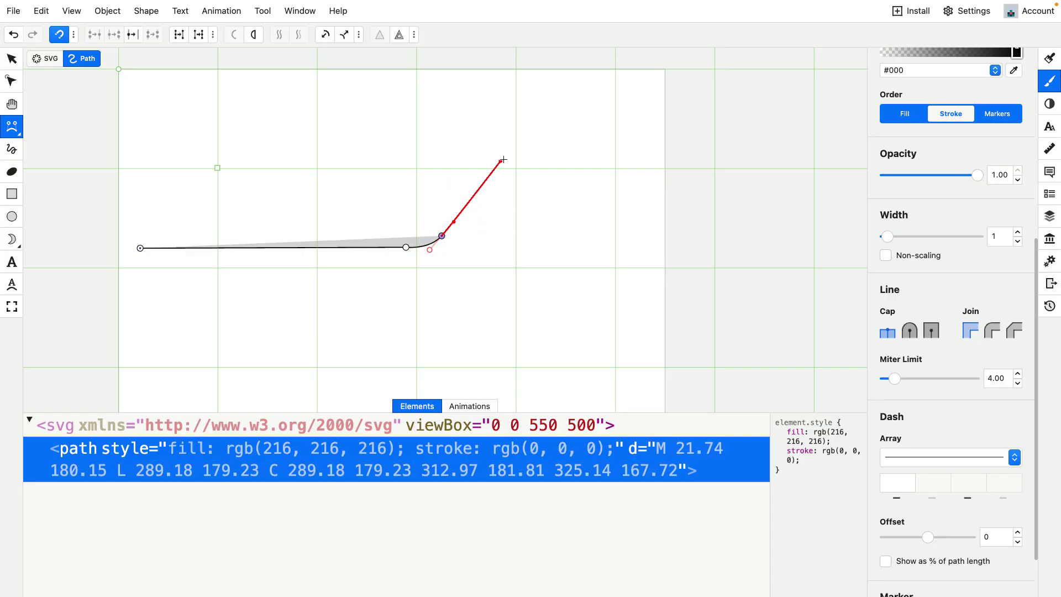
click(529, 130)
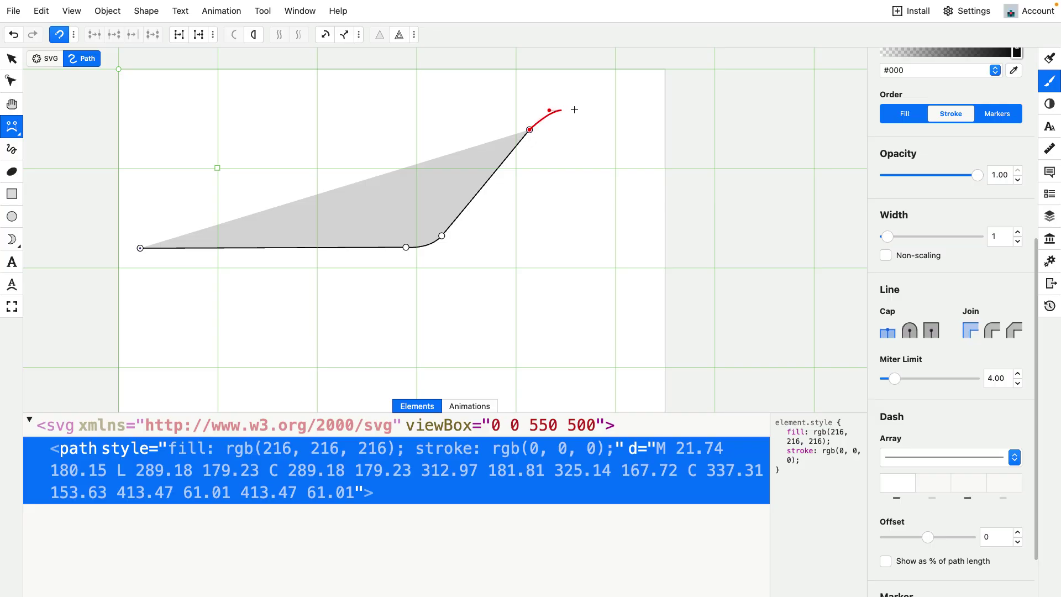
drag(562, 111, 575, 109)
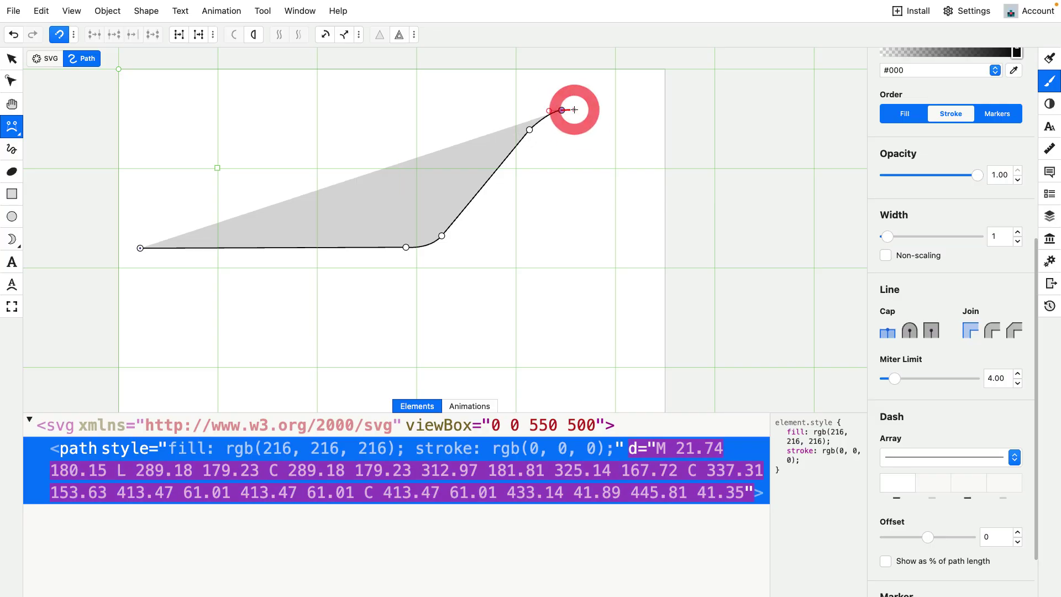
click(661, 109)
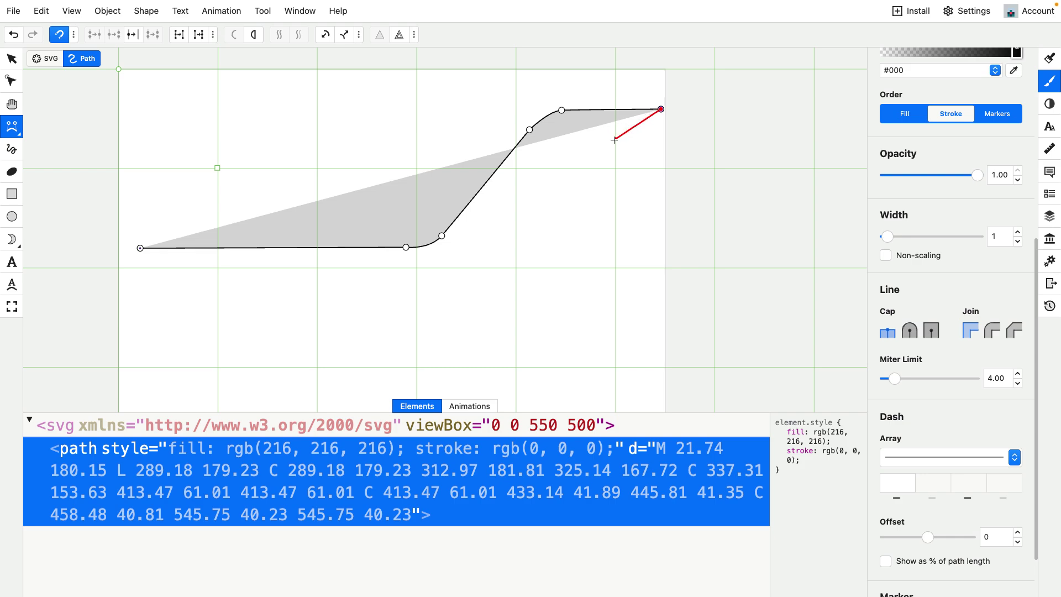
key(Escape)
Step: Remove the path's grey fill and set its stroke dash array to 16, 32
click(1050, 58)
click(974, 123)
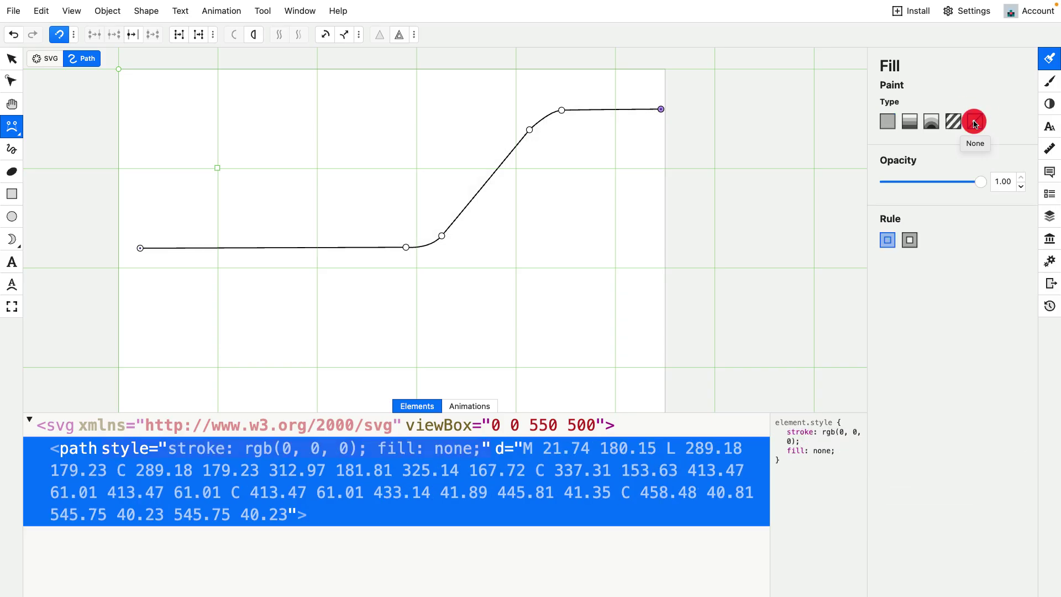
click(1049, 84)
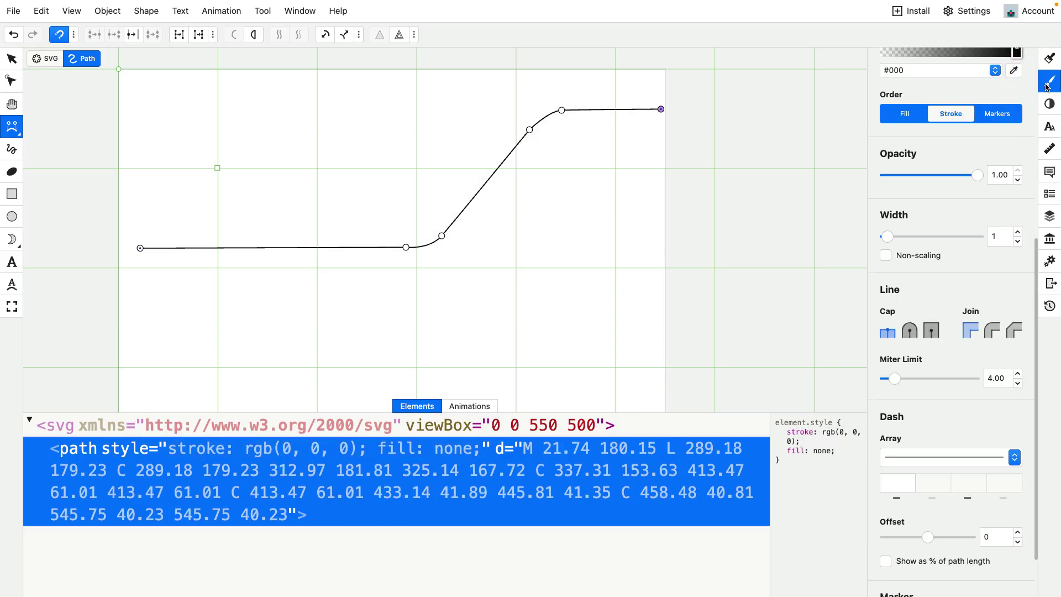
click(824, 380)
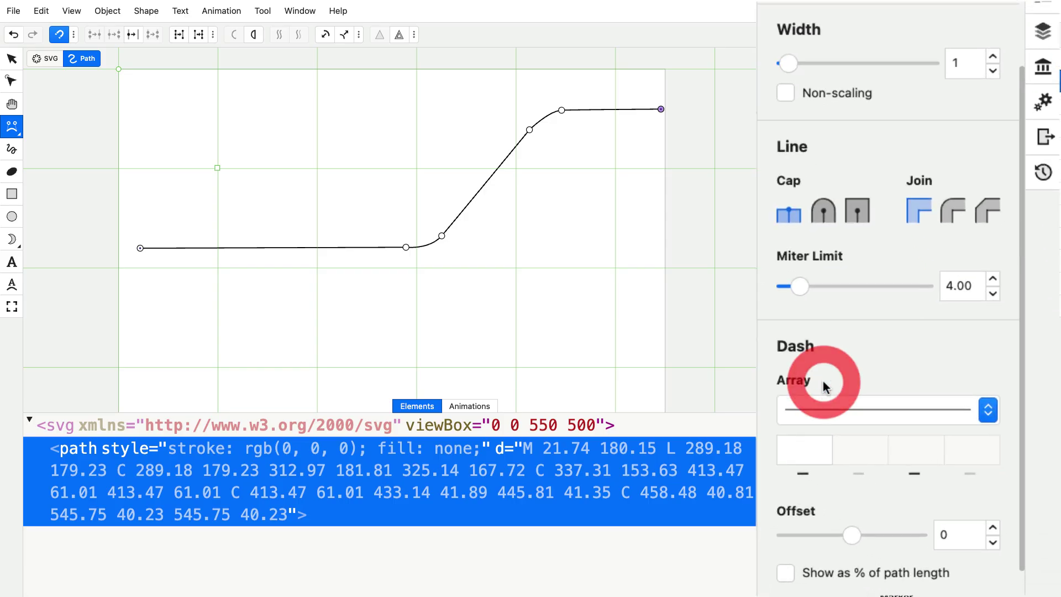
click(799, 456)
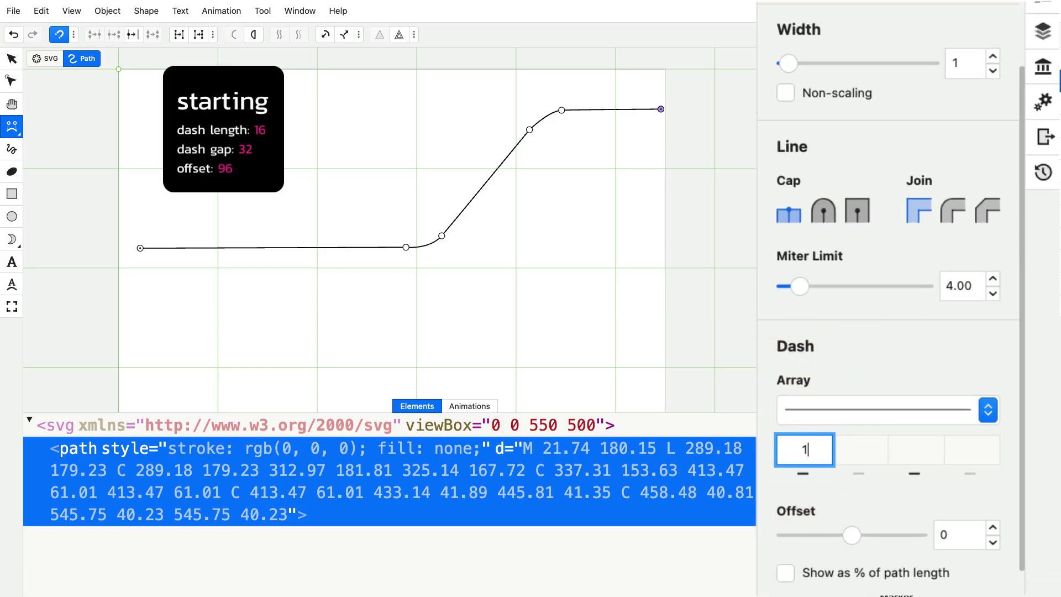
text(16)
key(Return)
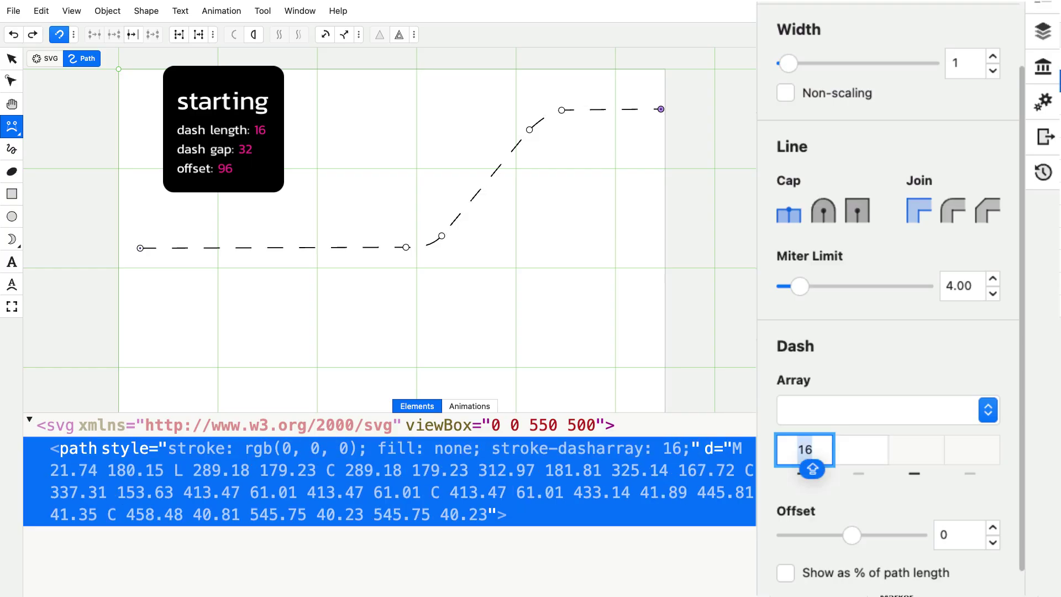
click(861, 452)
double_click(865, 458)
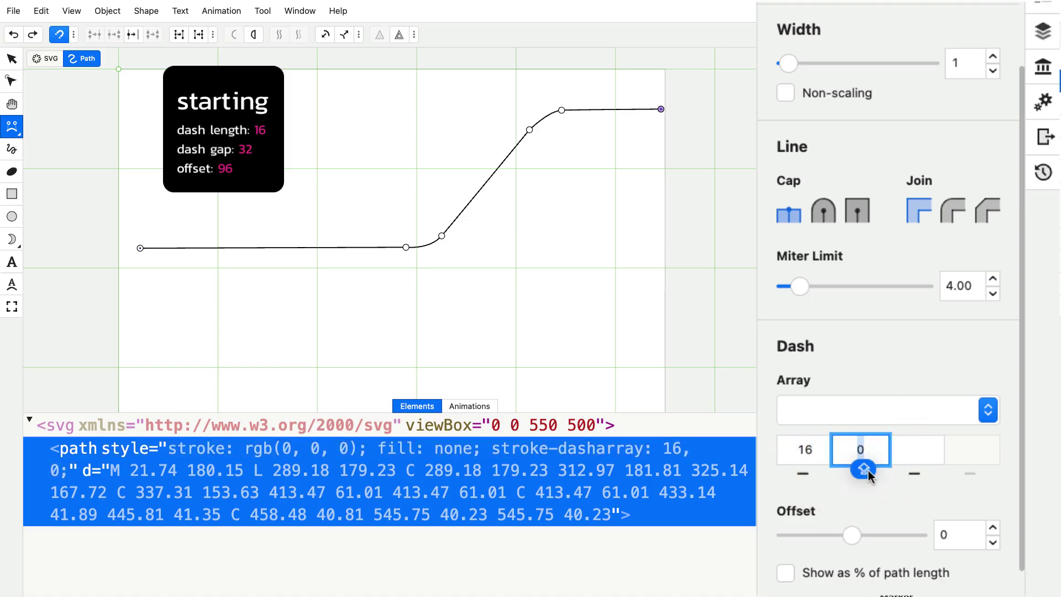
text(32)
key(Return)
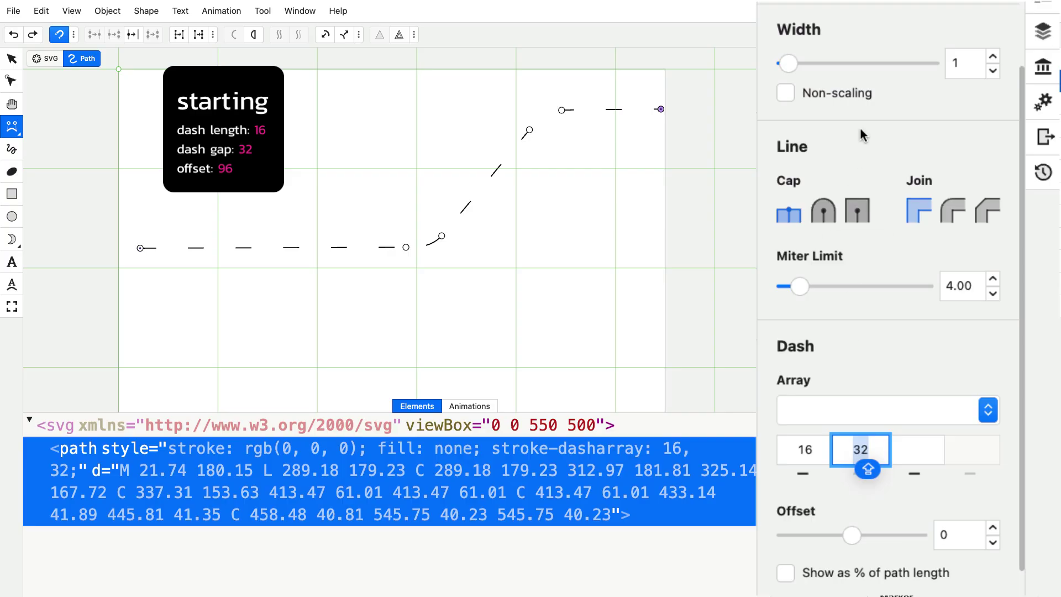
Step: Give the stroke width 10, round caps and a dash offset of 96
drag(787, 62, 814, 67)
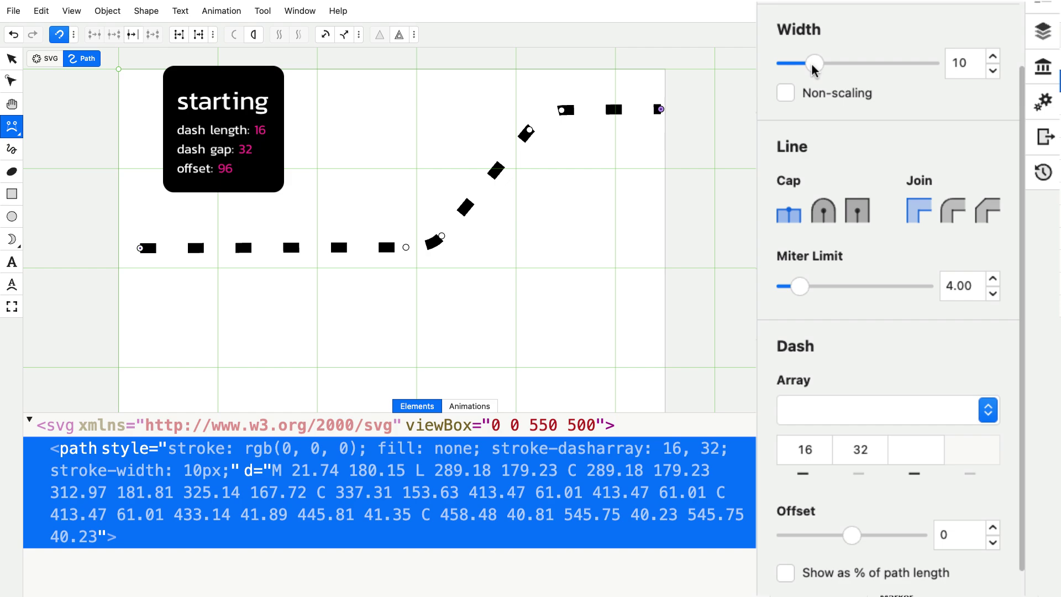
click(826, 202)
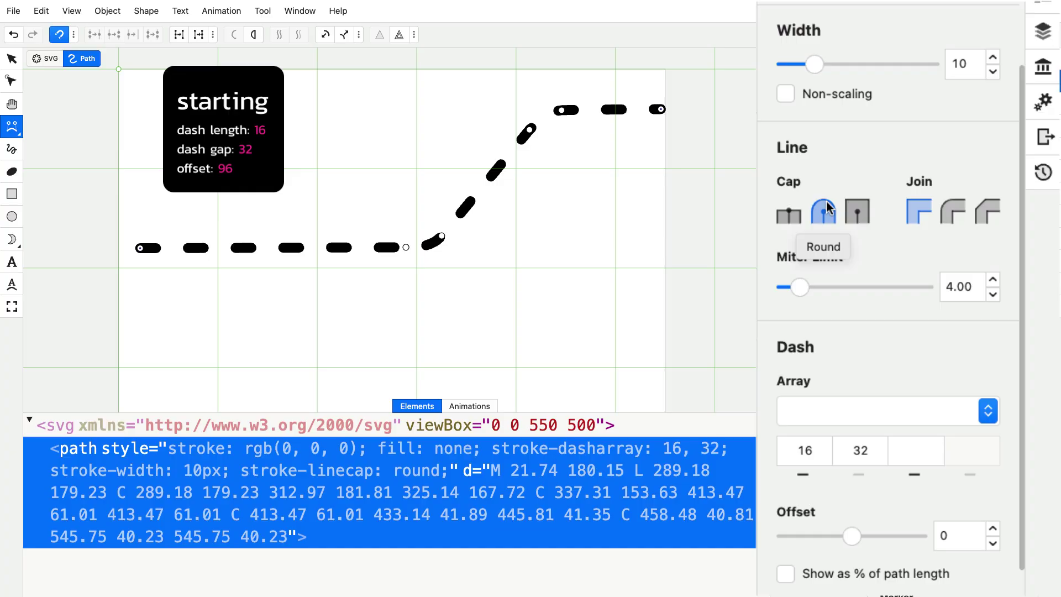
click(849, 510)
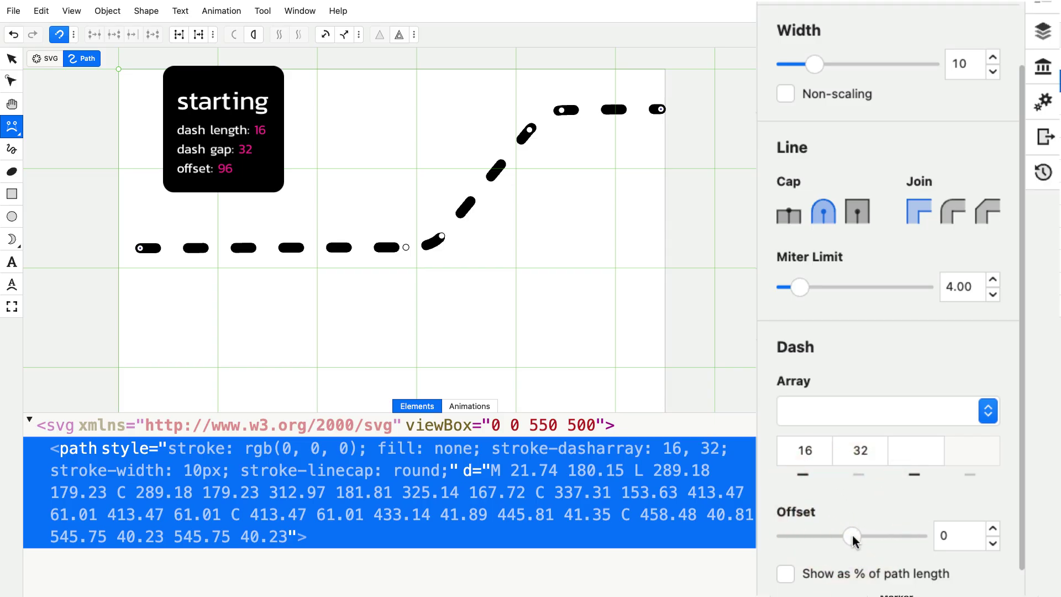
drag(852, 539, 901, 537)
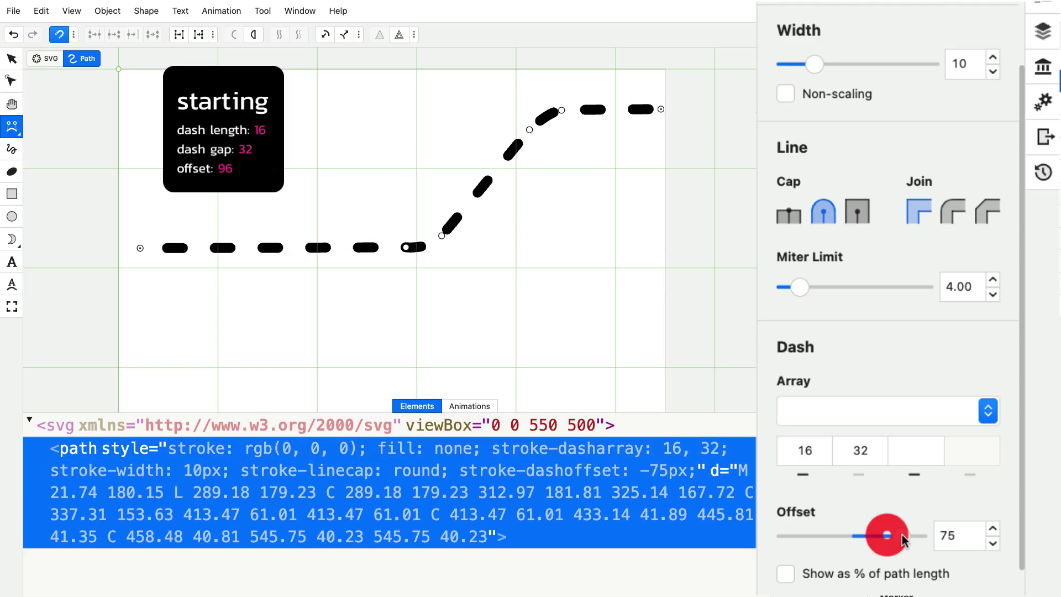
double_click(959, 536)
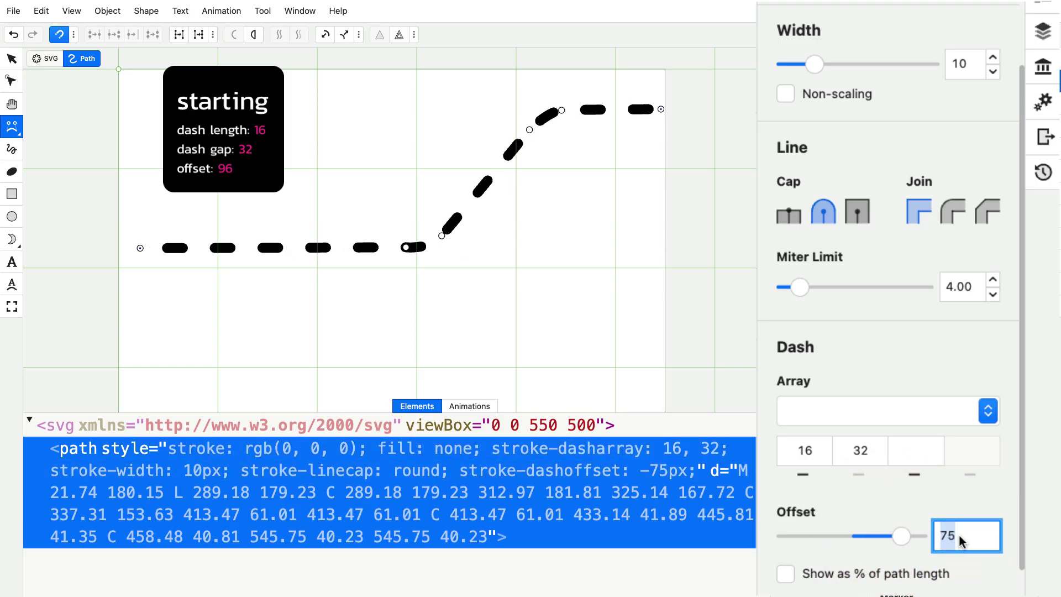
text(96)
key(Return)
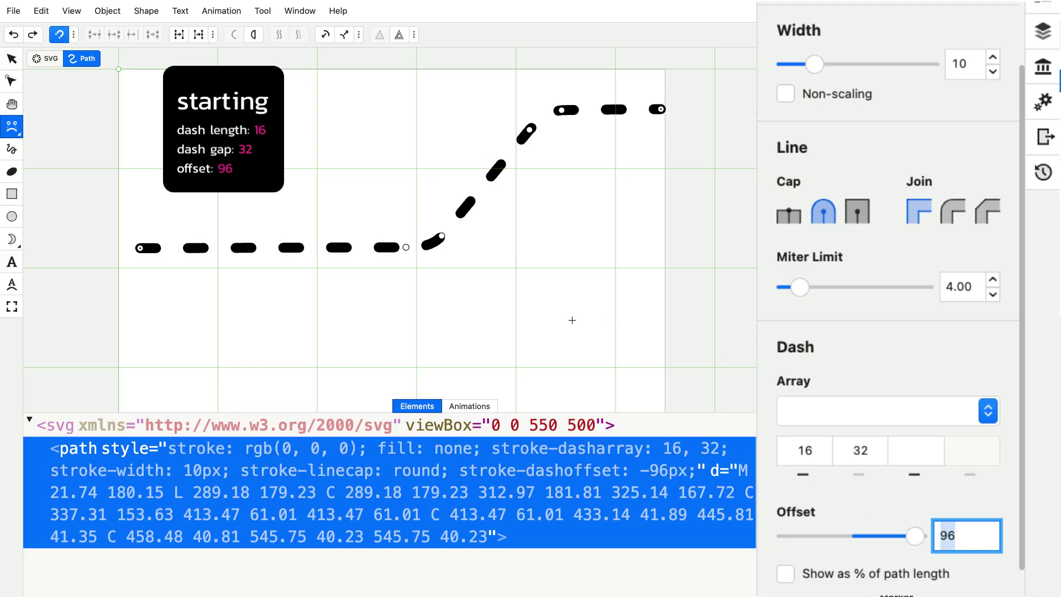
Step: Duplicate the dashed path, flip the copy vertically, and move it onto the original's left line
click(11, 59)
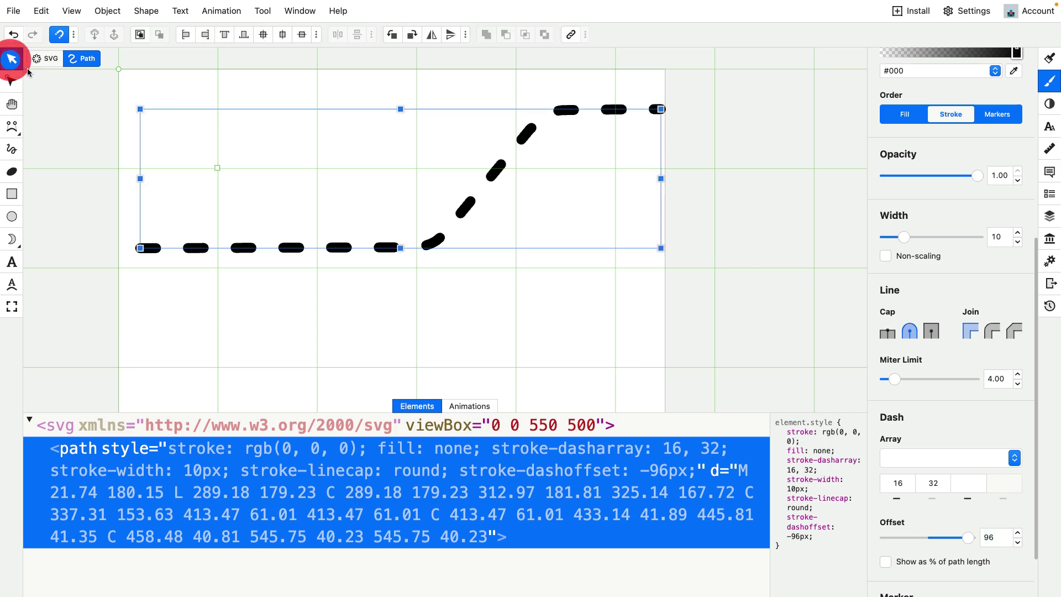
key(alt)
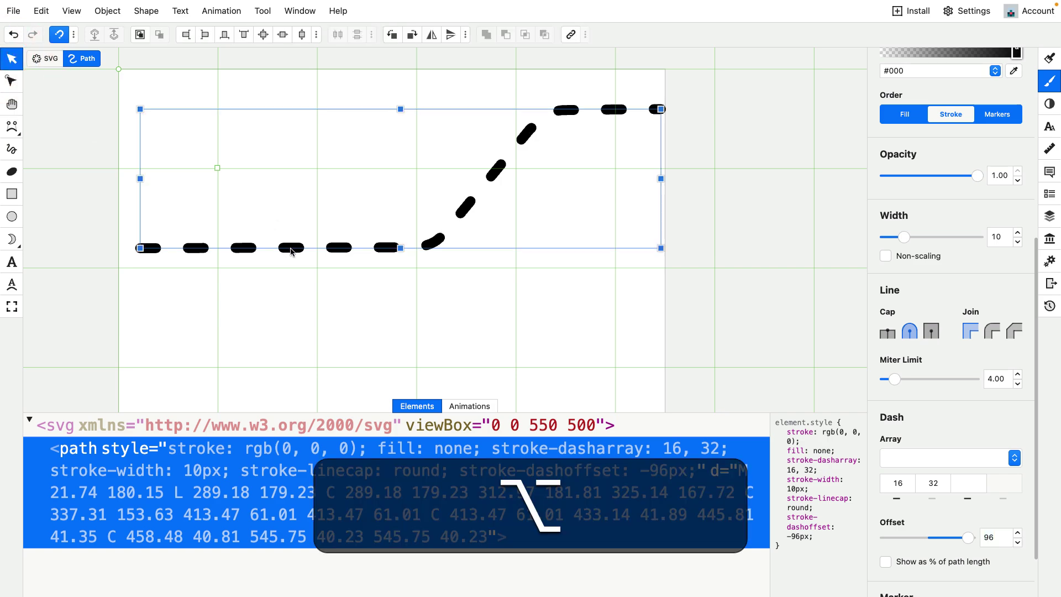
drag(291, 251, 290, 293)
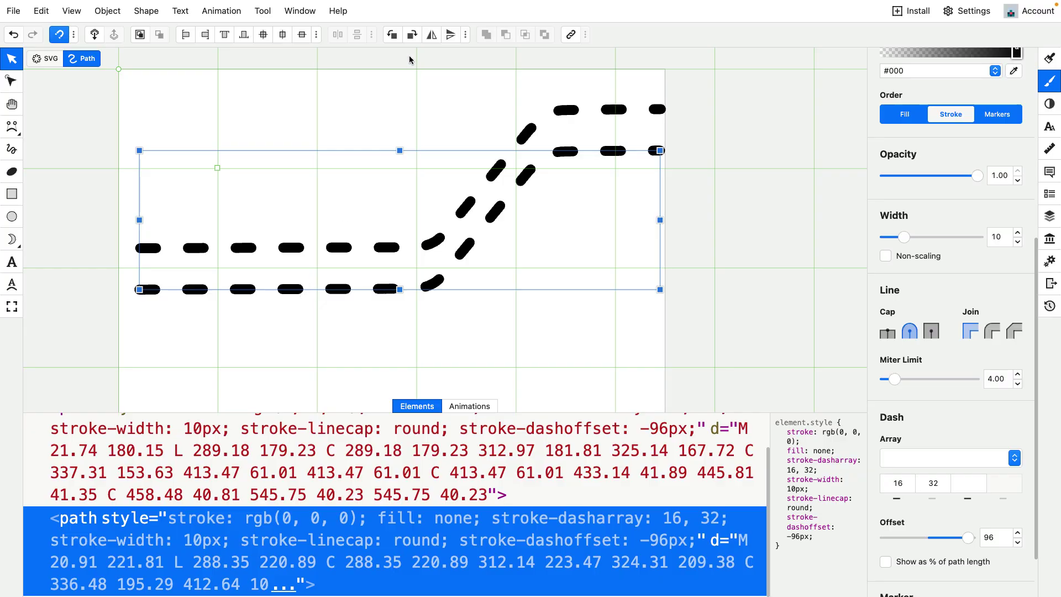
click(449, 35)
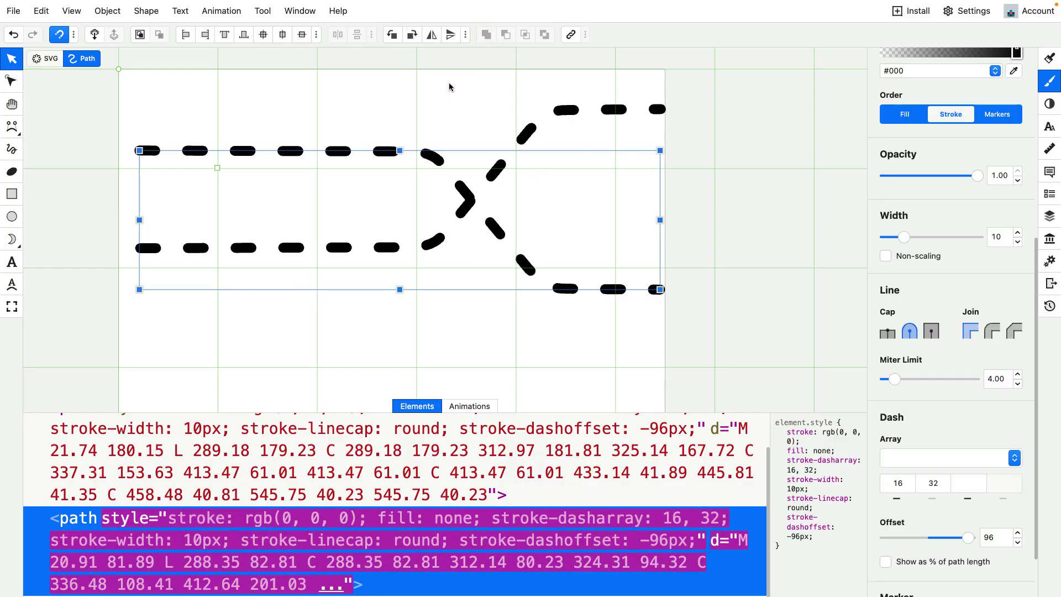
drag(383, 153, 380, 253)
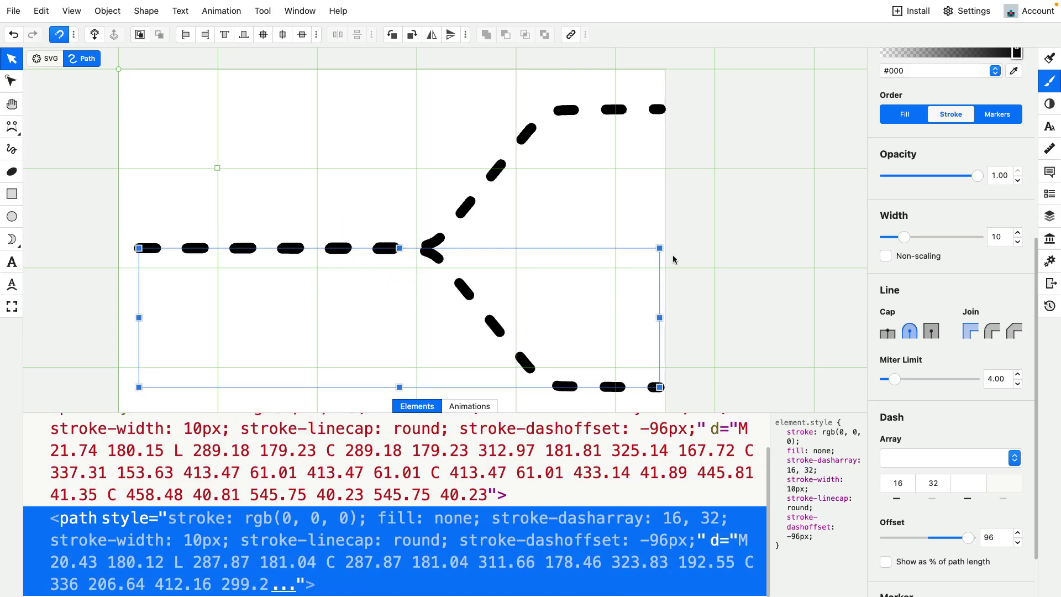
scroll(937, 269, up, 5)
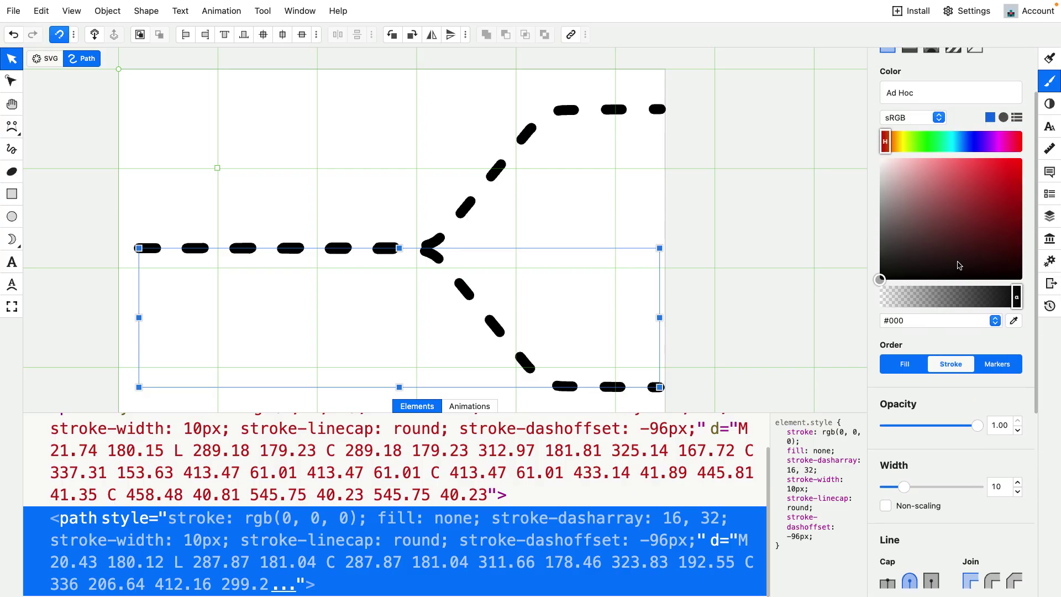
Step: Give the flipped copy a red #E61D1D stroke and nudge it up and left into alignment
click(1003, 204)
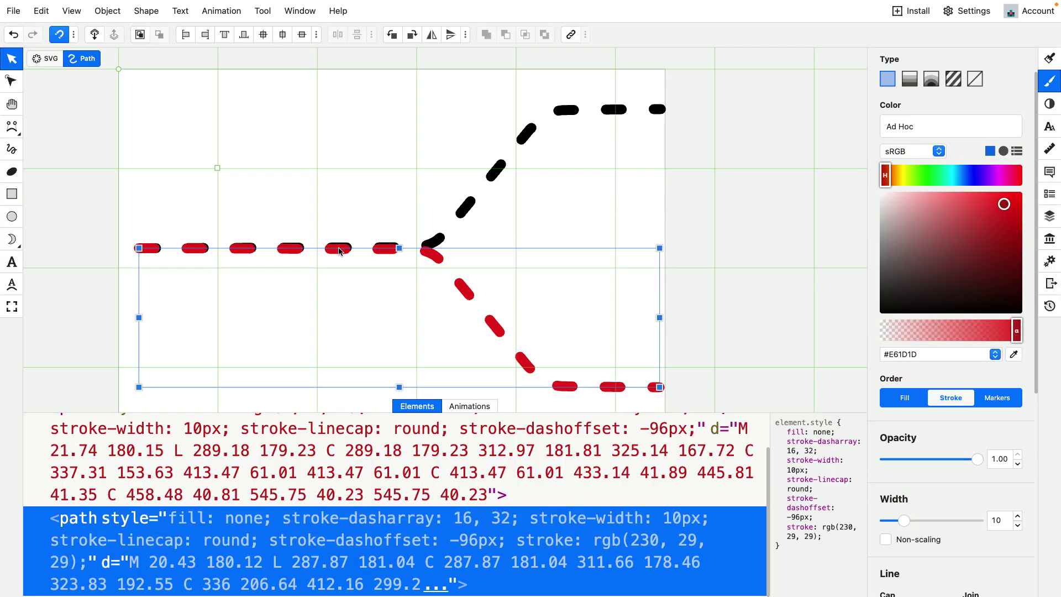
drag(339, 251, 341, 252)
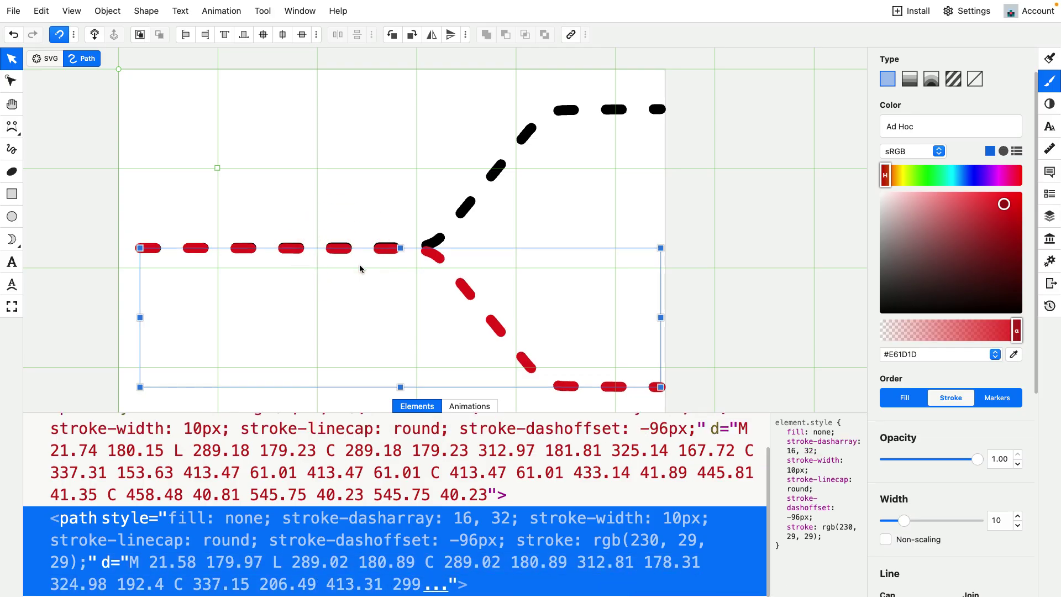
key(Up)
key(Left)
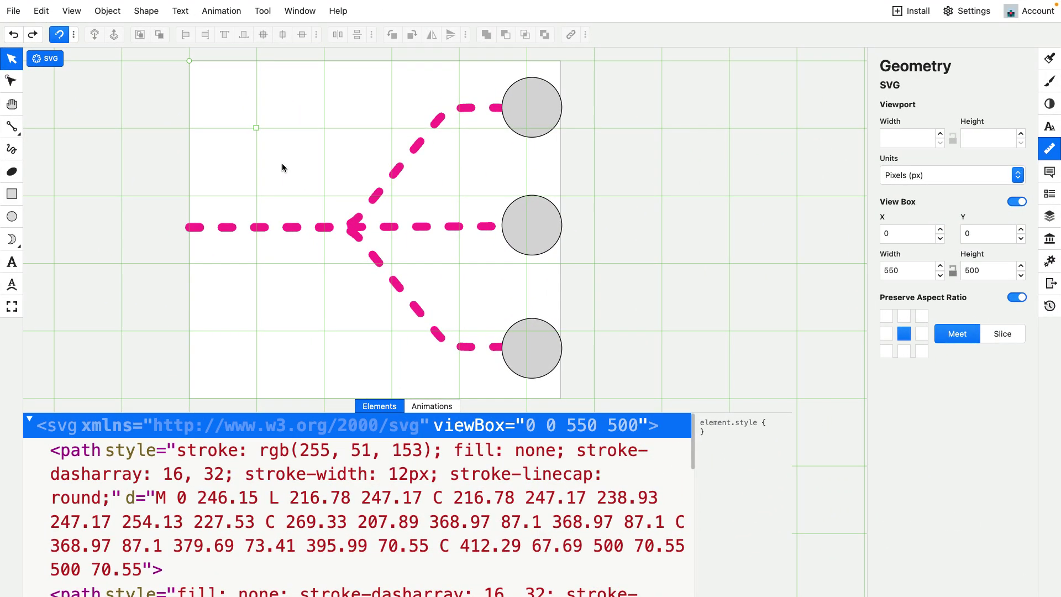
Step: Inspect the top, middle and bottom grey circles, each radius 44.3
click(520, 119)
click(520, 203)
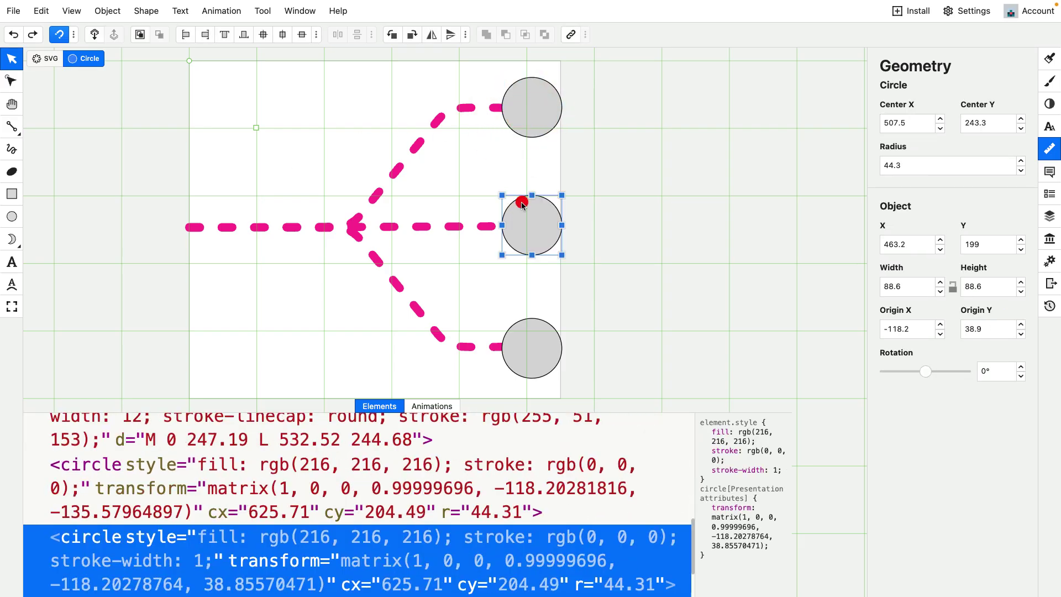
click(525, 344)
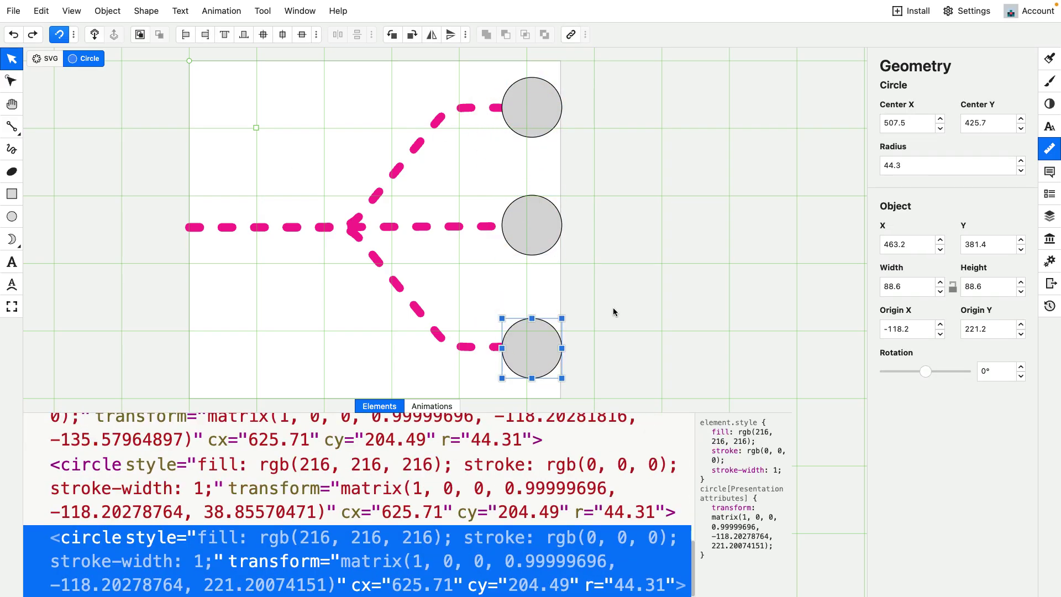